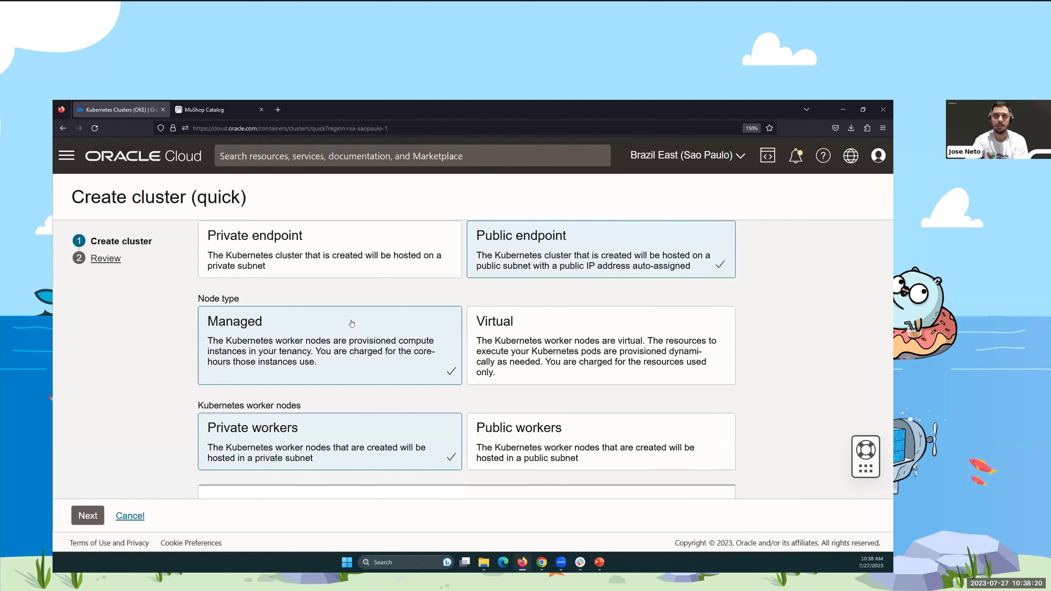
# Step: Review the managed node settings for shape, OCPUs, memory, image and node count in the quick cluster form
pyautogui.scroll(-2, 296, 343)
pyautogui.scroll(-5, 295, 343)
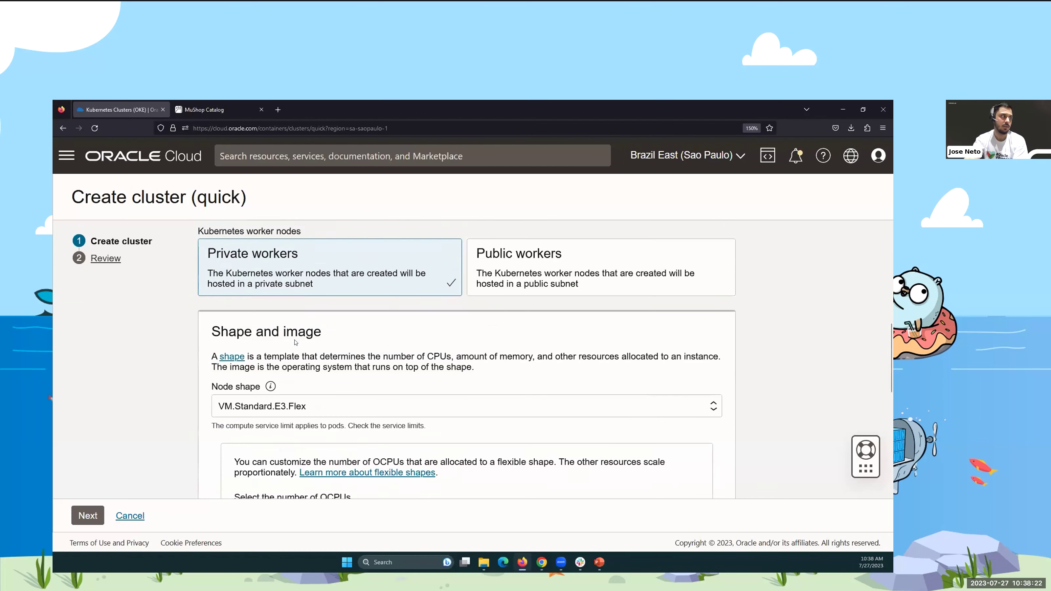
pyautogui.click(307, 337)
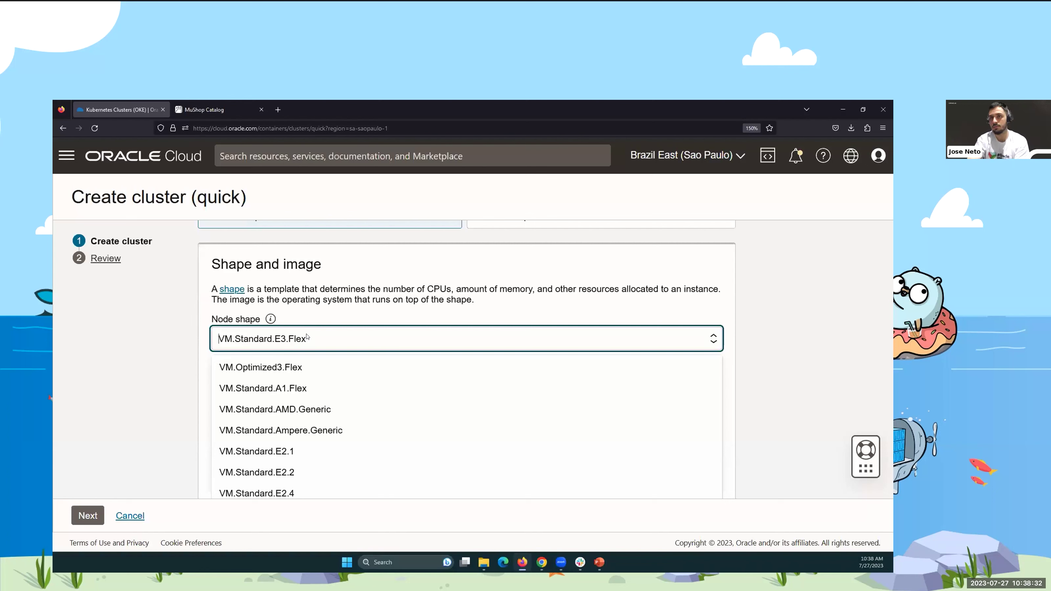
pyautogui.click(784, 369)
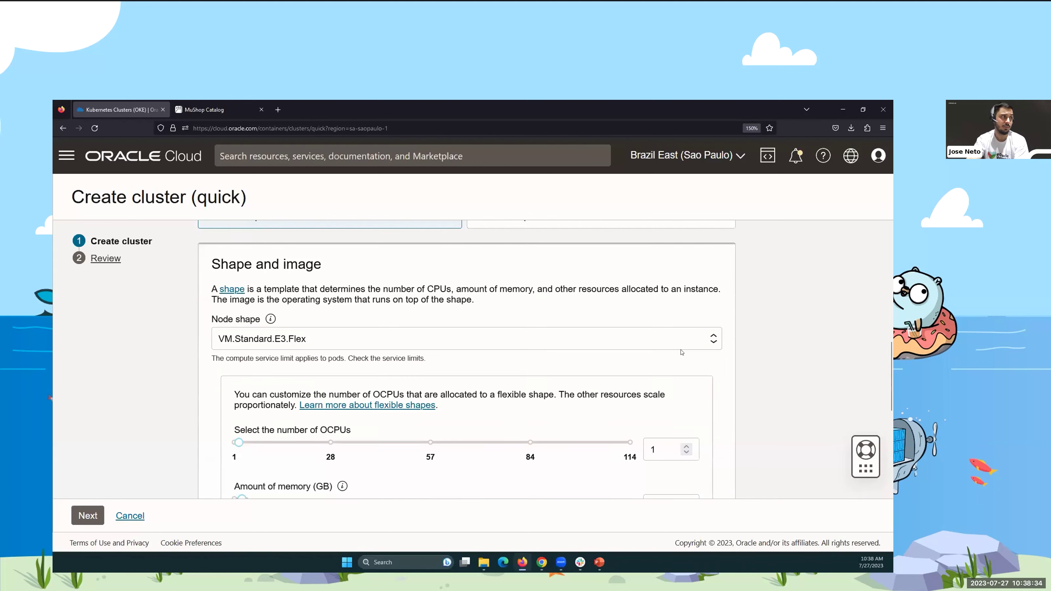
pyautogui.scroll(-2, 619, 350)
pyautogui.scroll(-3, 618, 351)
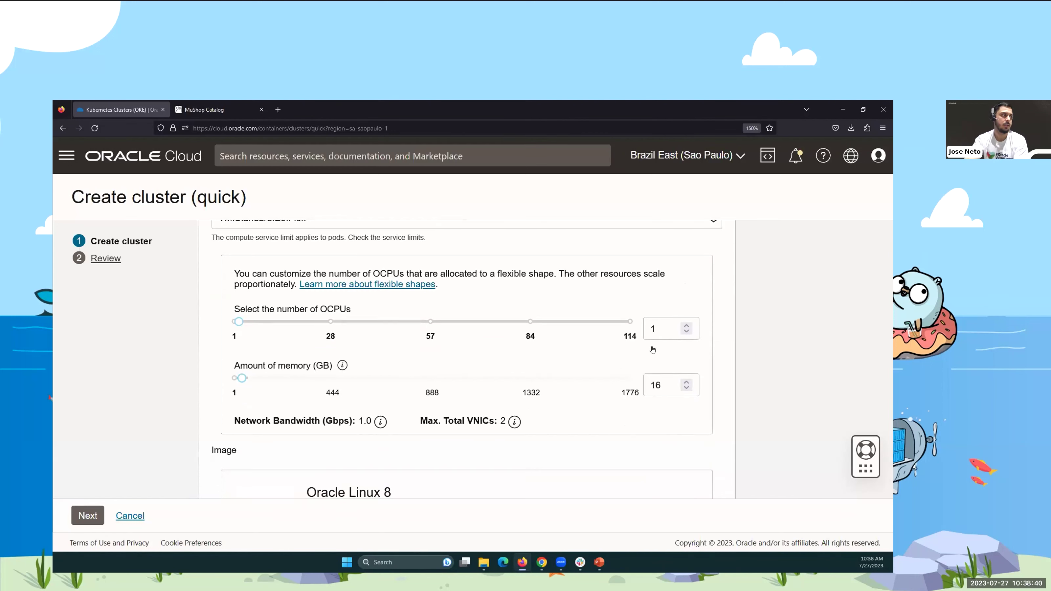
pyautogui.scroll(-5, 652, 350)
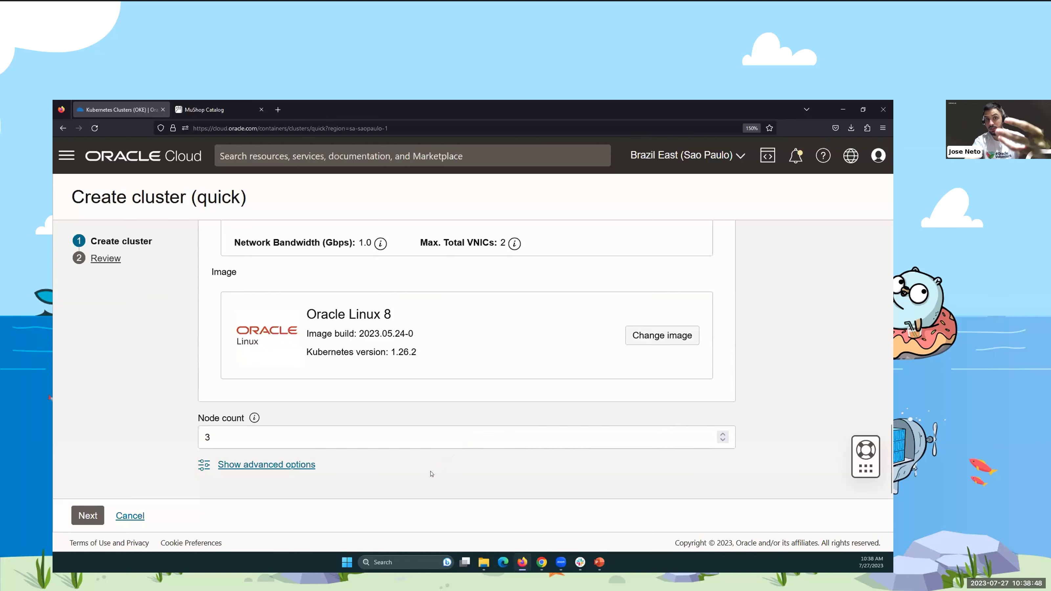
# Step: Choose the Virtual node type and review its IAM policy prerequisites and remaining settings
pyautogui.scroll(10, 527, 401)
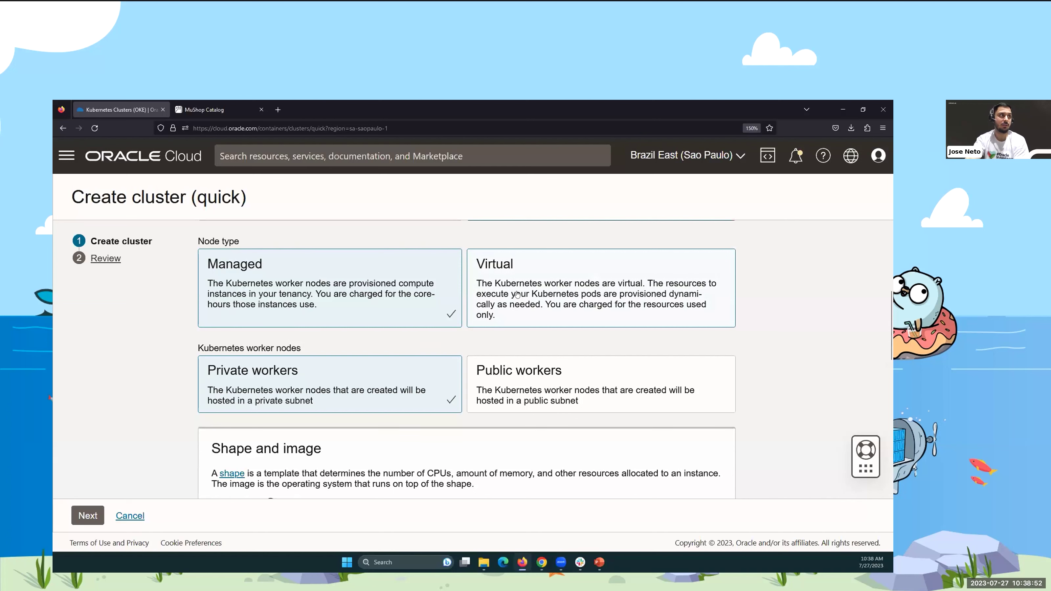
pyautogui.click(517, 294)
pyautogui.scroll(-2, 635, 307)
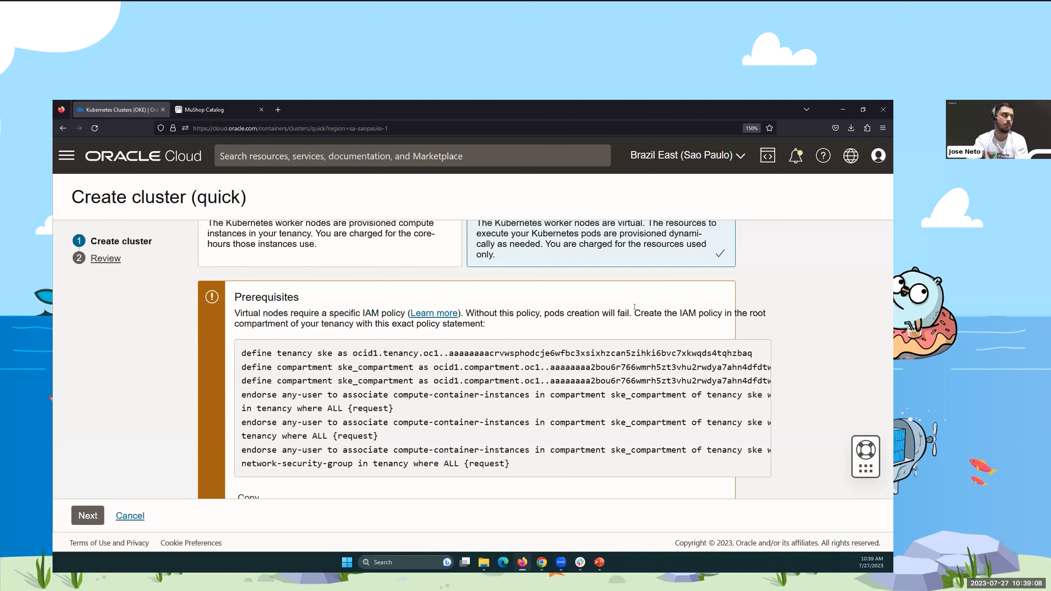
pyautogui.scroll(-2, 561, 391)
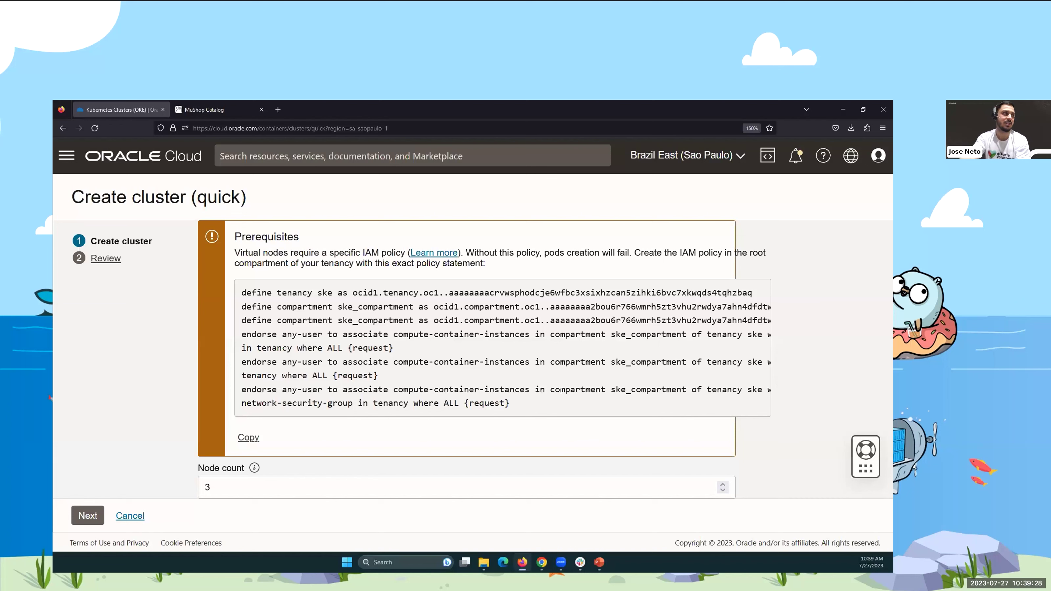
pyautogui.scroll(-2, 509, 355)
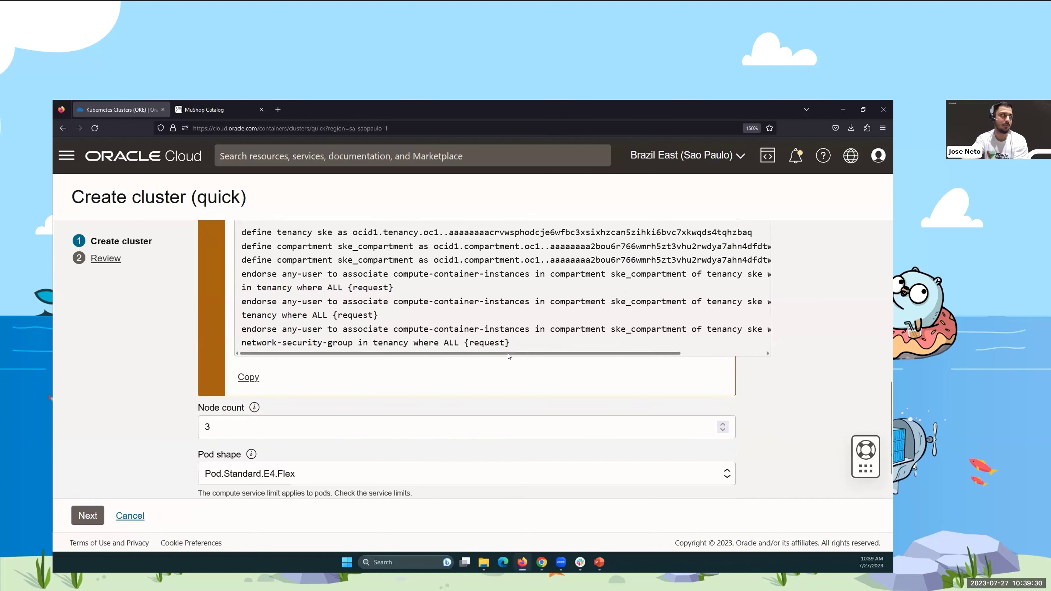
pyautogui.scroll(-2, 509, 356)
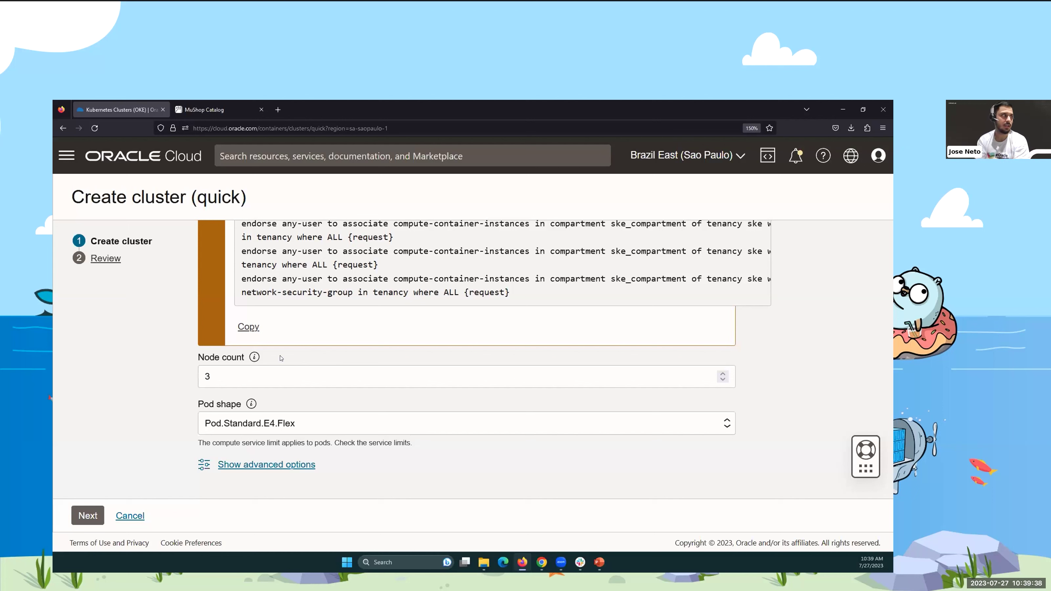
# Step: Check the node count hint and the available pod shapes, and cancel the cluster creation
pyautogui.moveTo(255, 357)
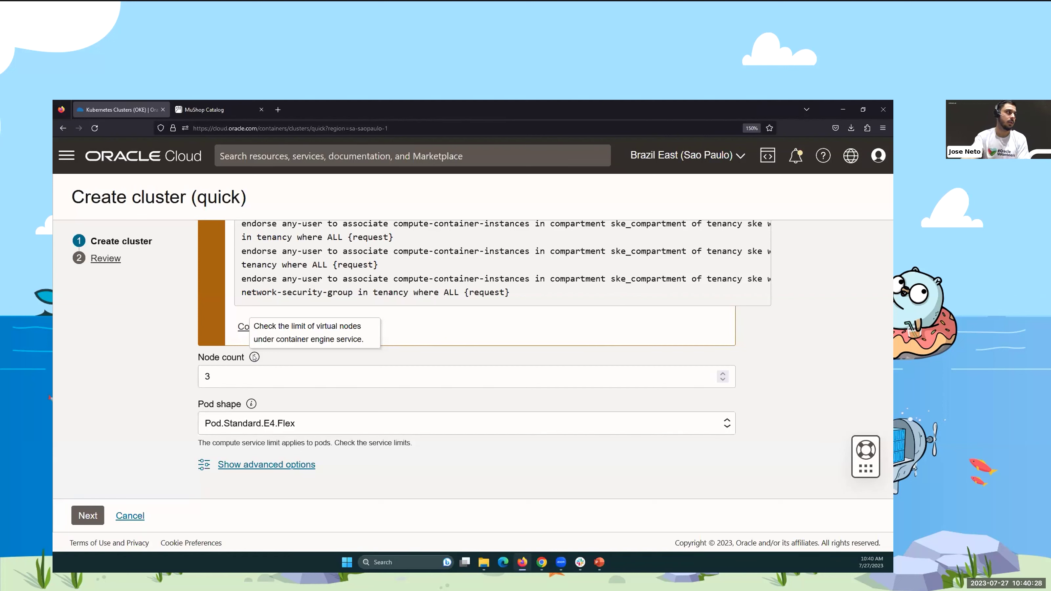
pyautogui.click(276, 423)
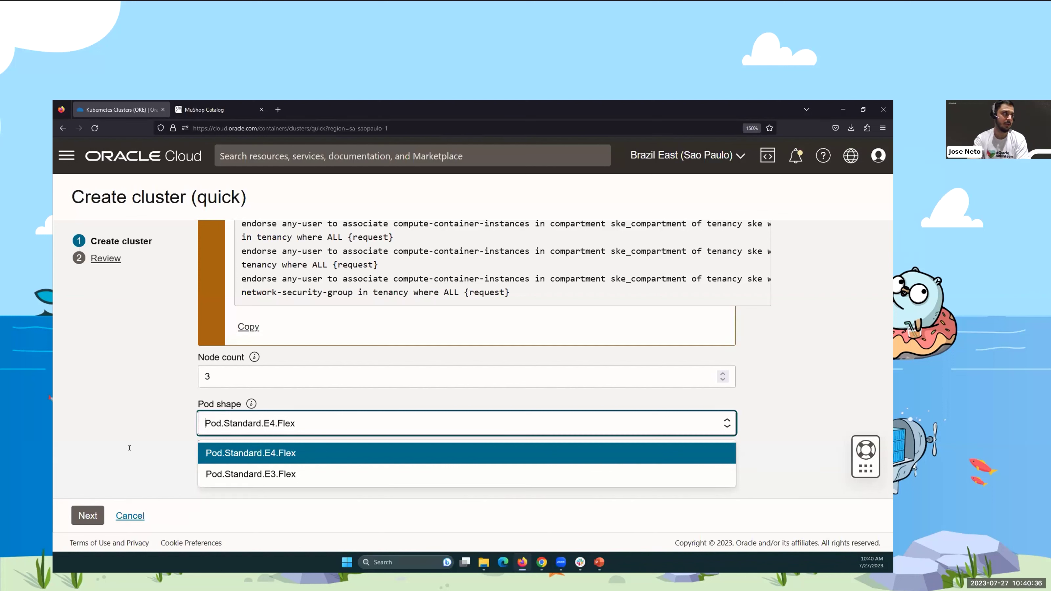
pyautogui.click(164, 447)
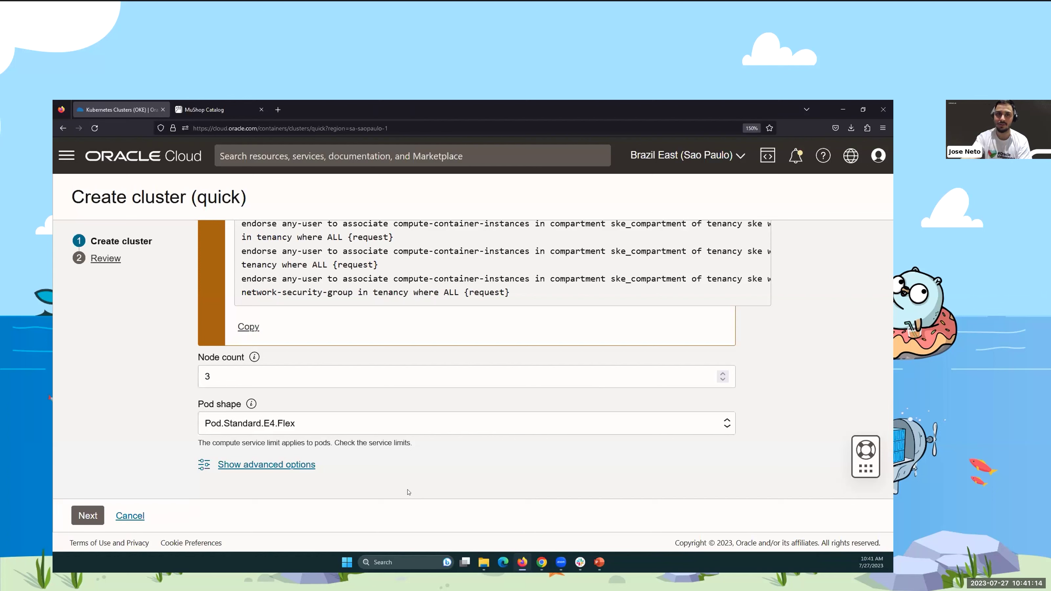
pyautogui.click(130, 516)
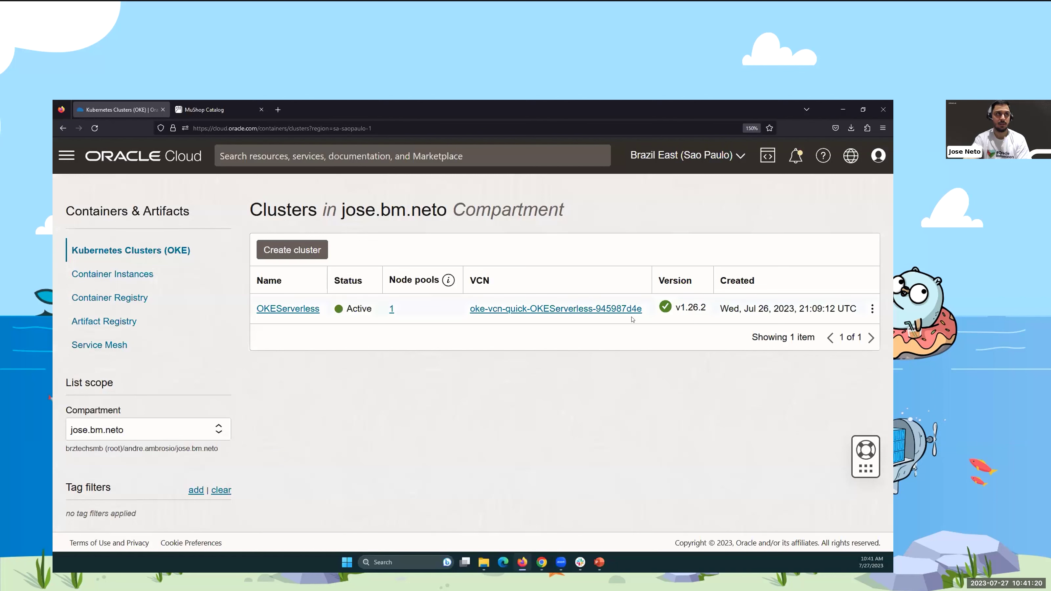
# Step: Switch the region to US East (Ashburn) and open the OKEManaged cluster
pyautogui.click(714, 150)
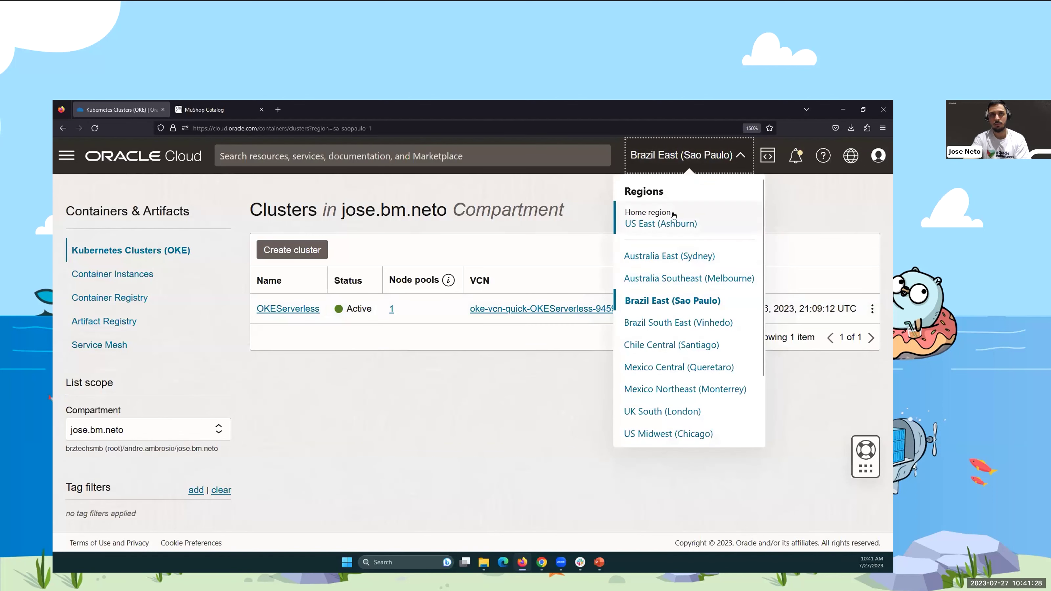
pyautogui.click(684, 223)
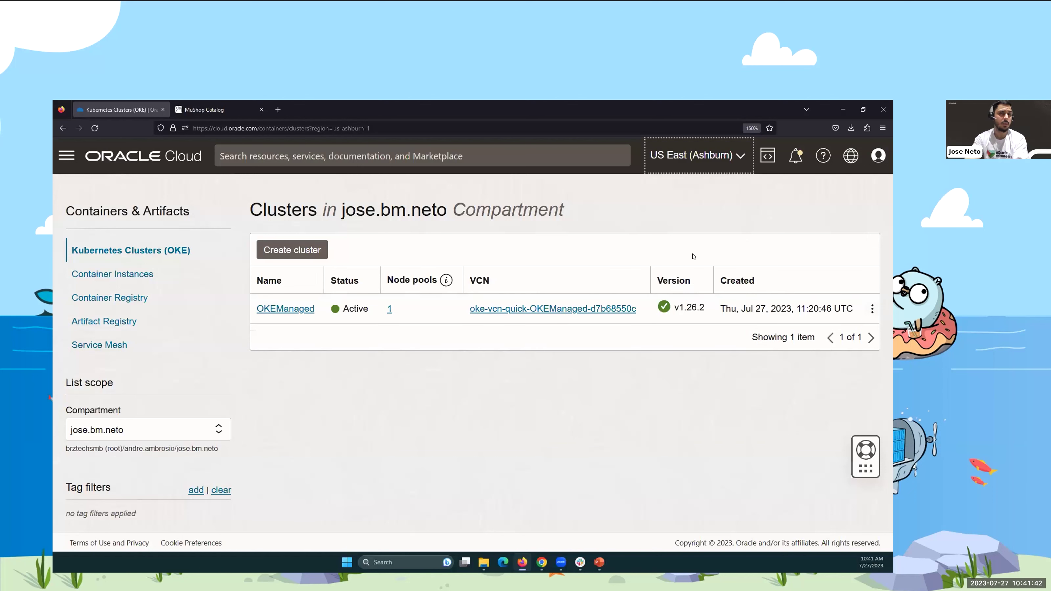
pyautogui.click(295, 310)
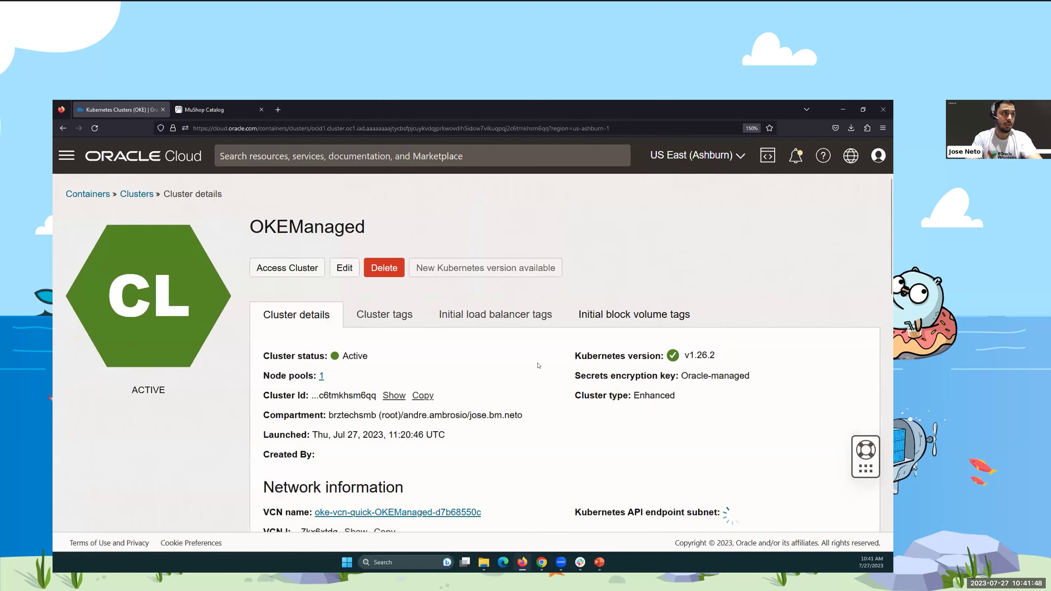
# Step: Review the OKEManaged cluster's details, network information and metrics
pyautogui.scroll(-5, 505, 378)
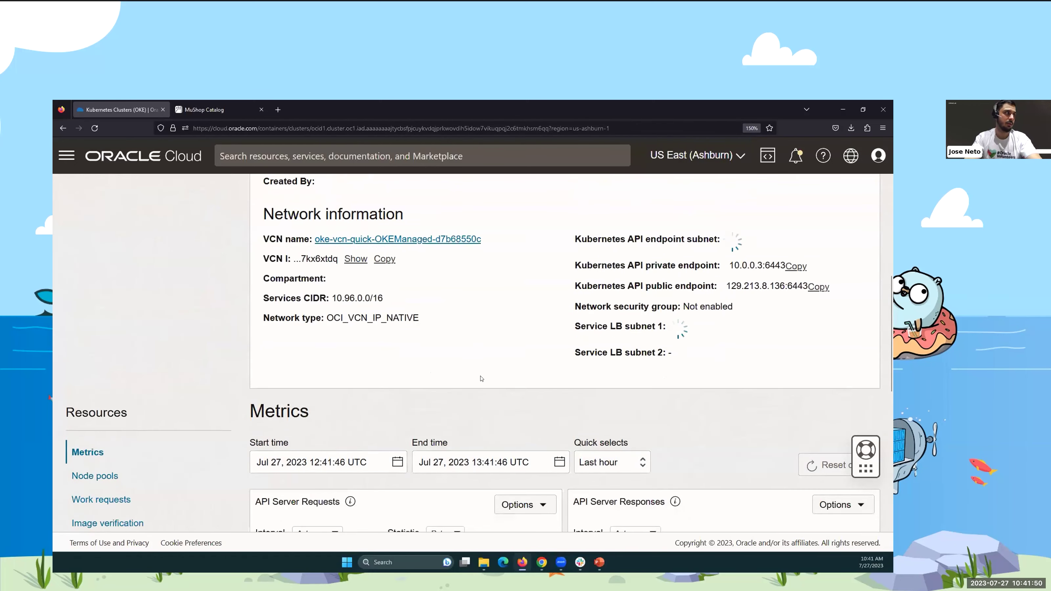
pyautogui.scroll(5, 505, 378)
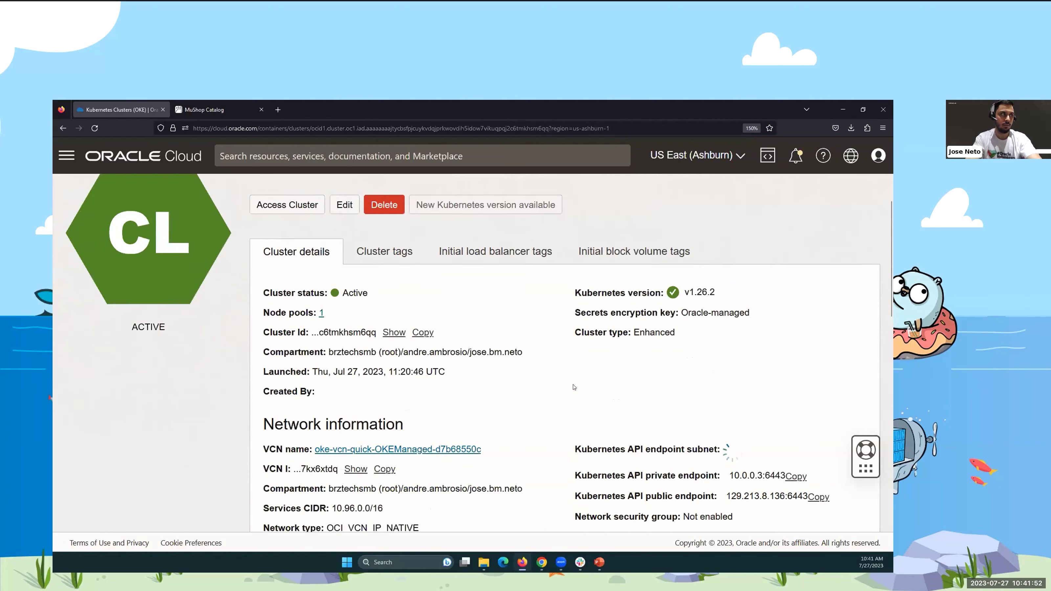
pyautogui.scroll(-5, 573, 387)
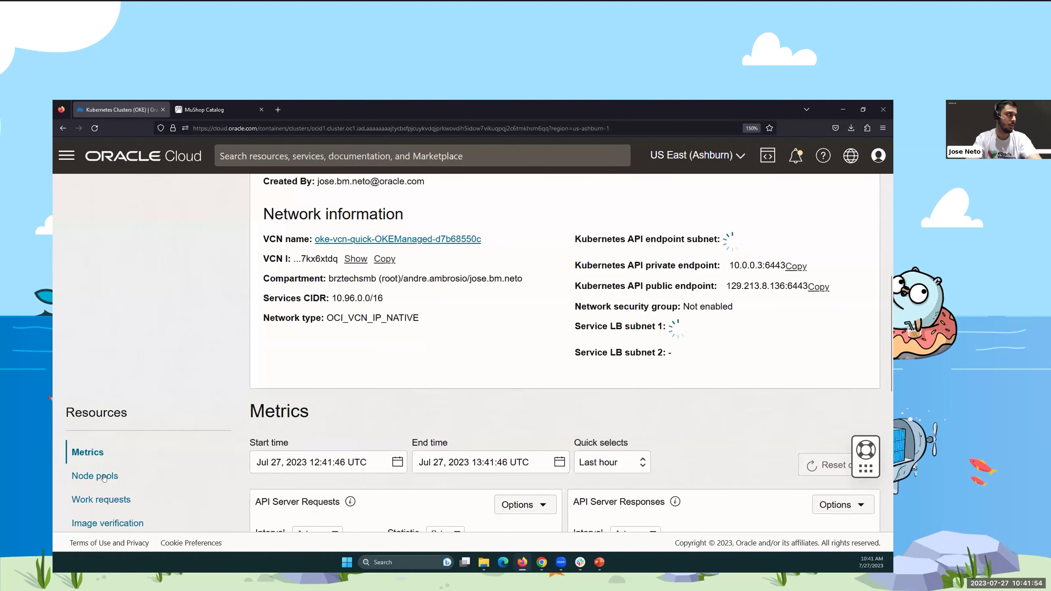
pyautogui.scroll(-3, 365, 344)
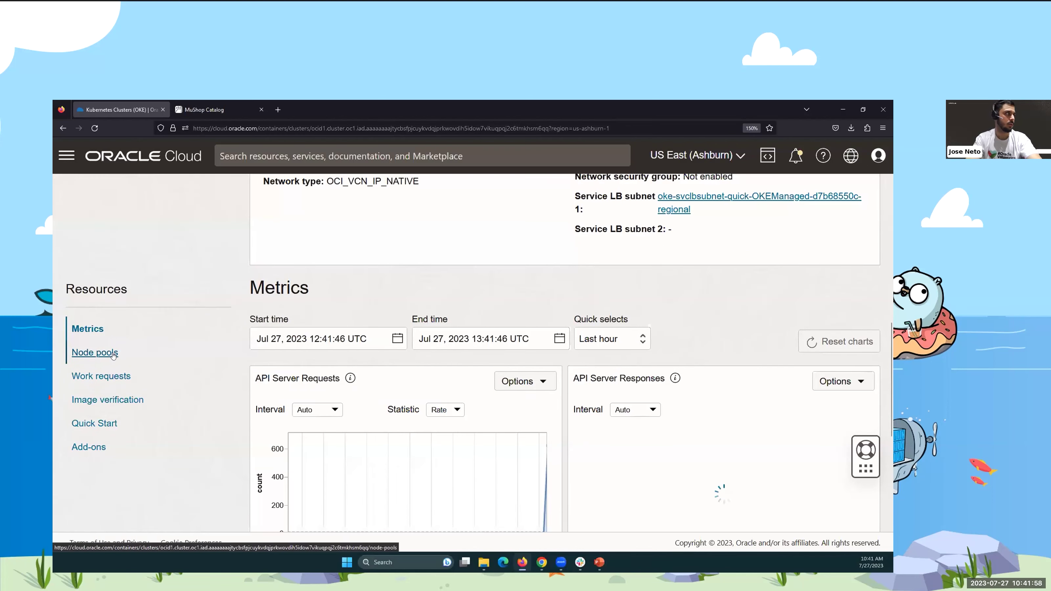
pyautogui.scroll(-2, 282, 324)
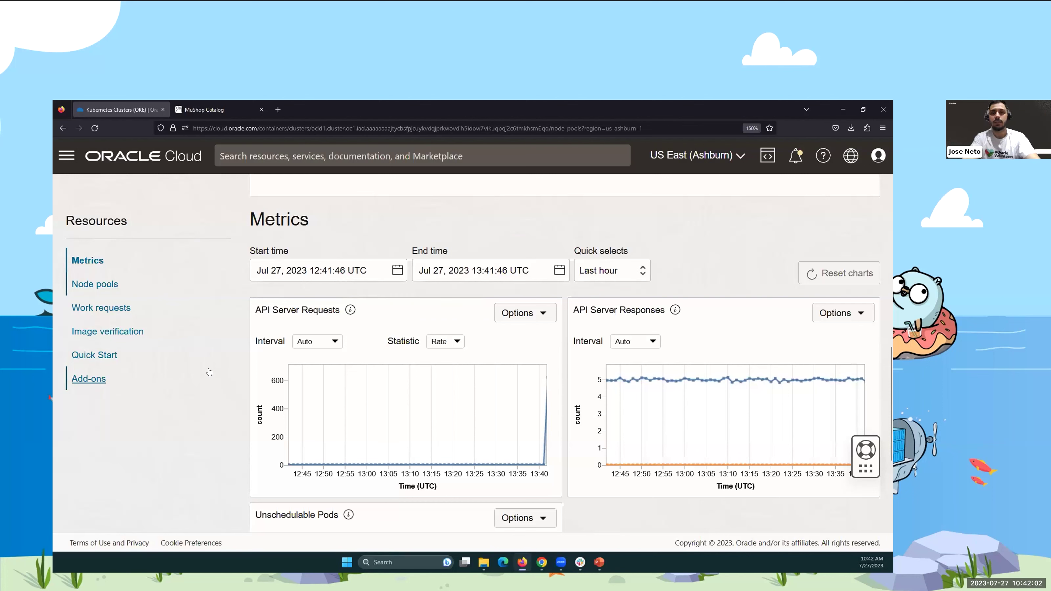
# Step: Open pool1 from the OKEManaged cluster's node pools and examine its configuration and worker nodes
pyautogui.click(102, 286)
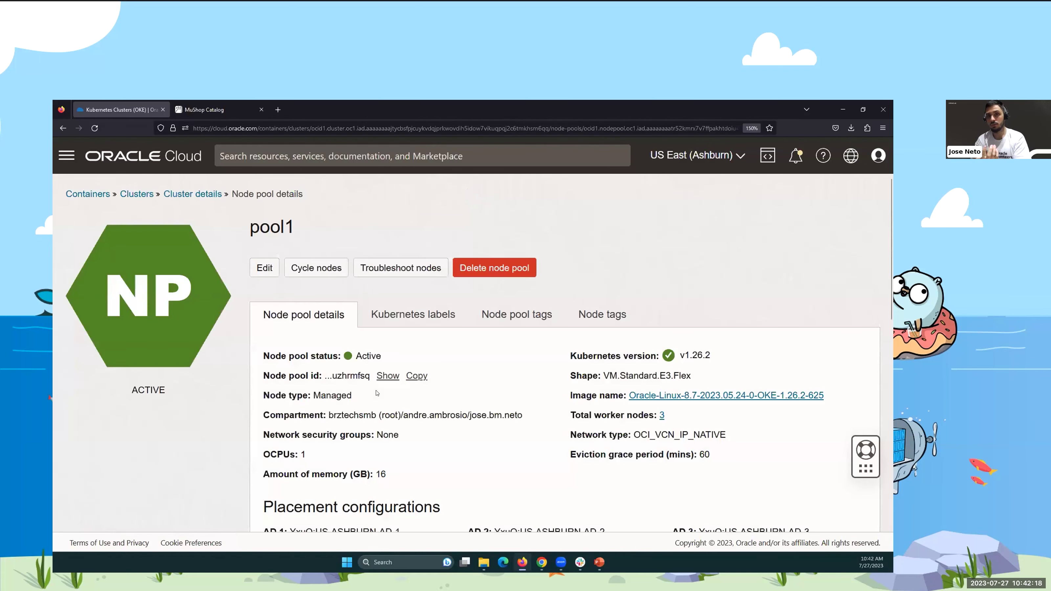
pyautogui.scroll(-10, 352, 406)
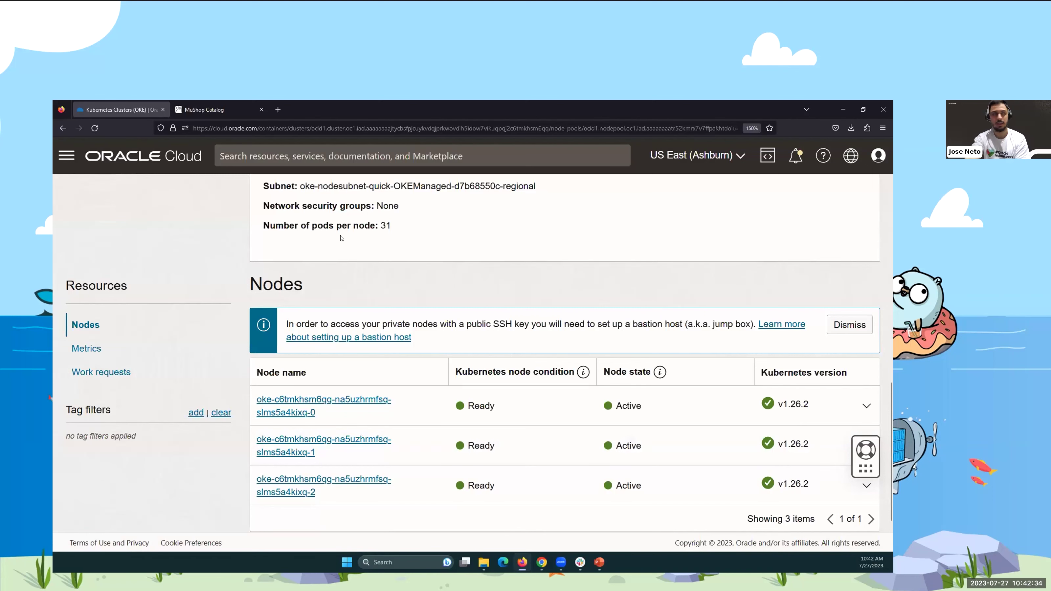
pyautogui.scroll(10, 183, 253)
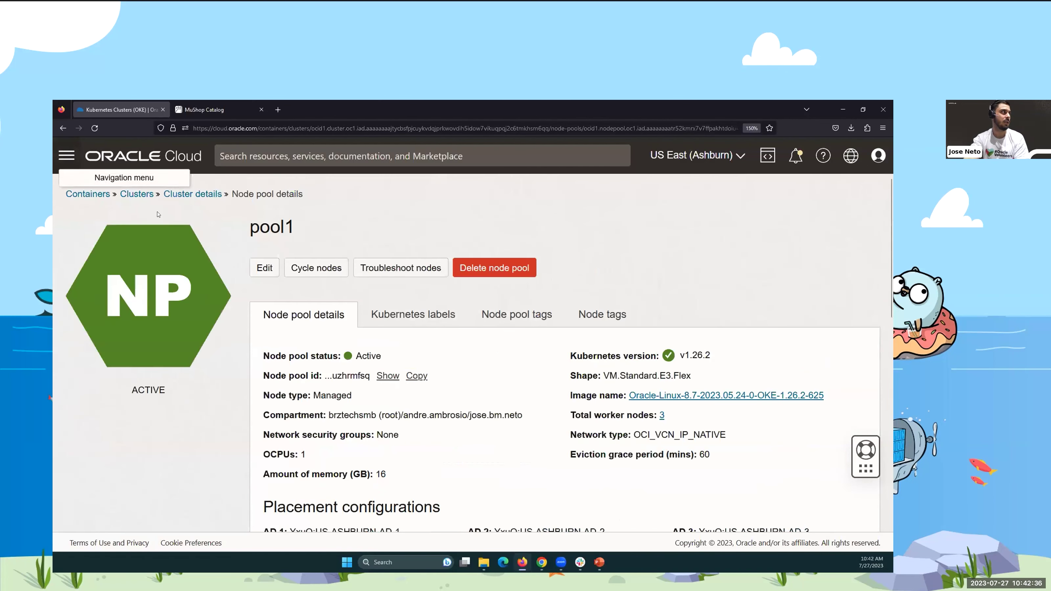
# Step: Open the Compute instances list to view the virtual machines behind the managed node pool
pyautogui.click(66, 156)
pyautogui.click(114, 259)
pyautogui.click(288, 267)
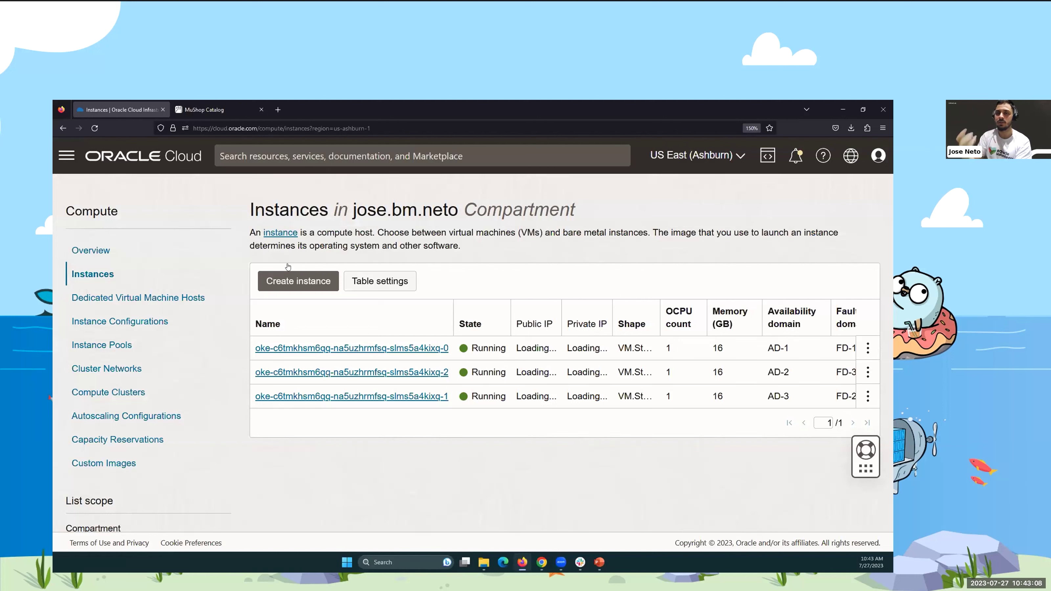
# Step: Switch the region to Brazil East (Sao Paulo) and open the Kubernetes Clusters (OKE) list
pyautogui.click(735, 157)
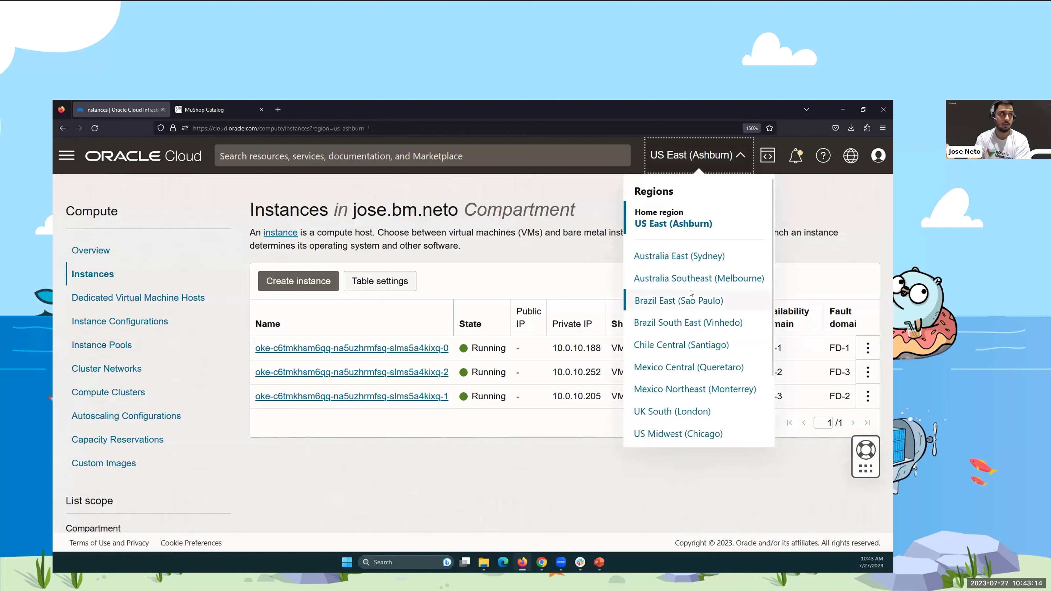
pyautogui.click(687, 301)
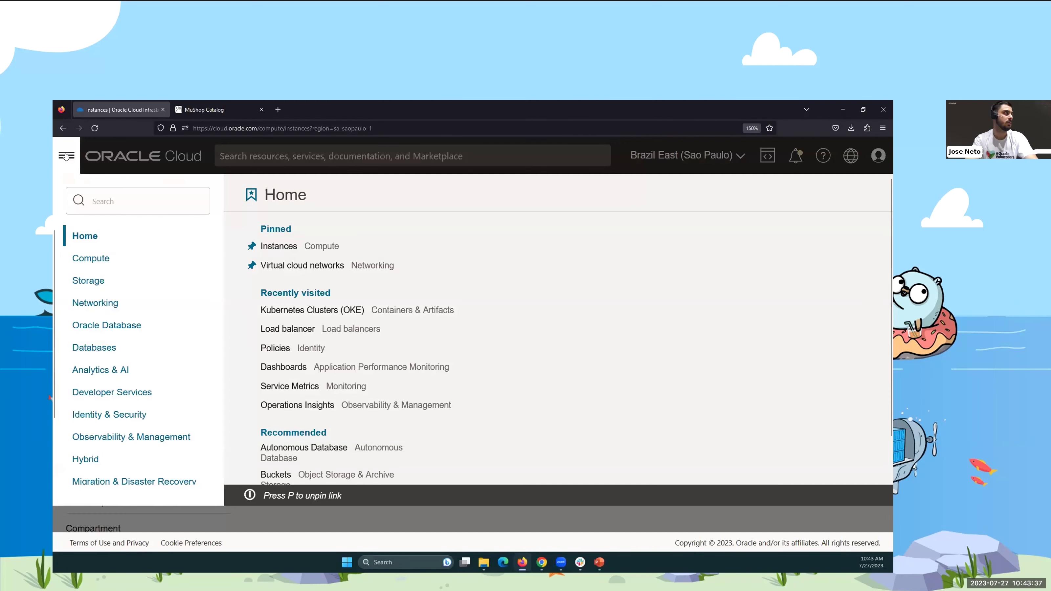
pyautogui.click(67, 156)
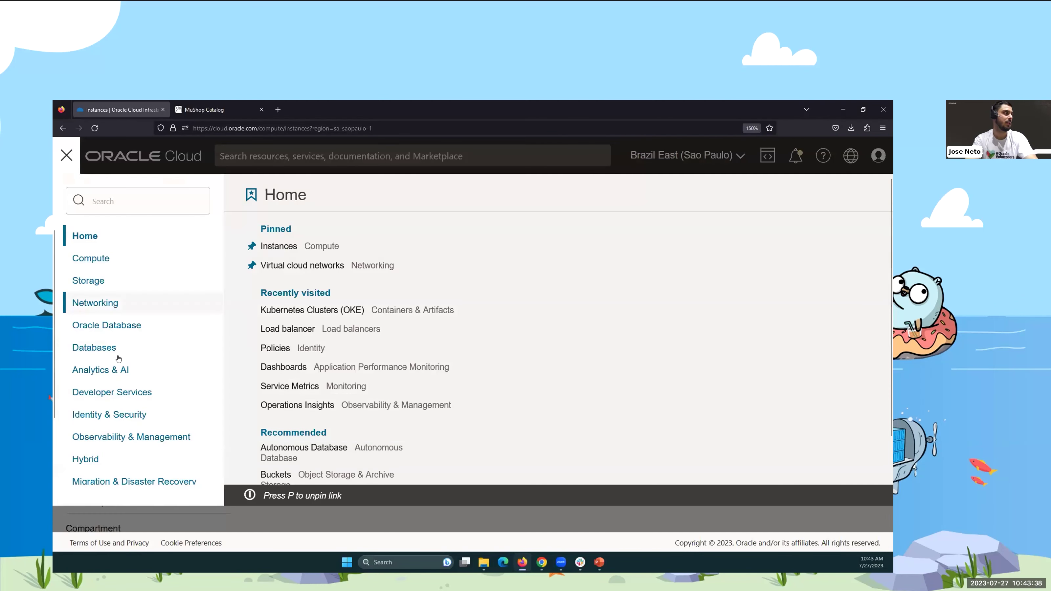
pyautogui.click(127, 393)
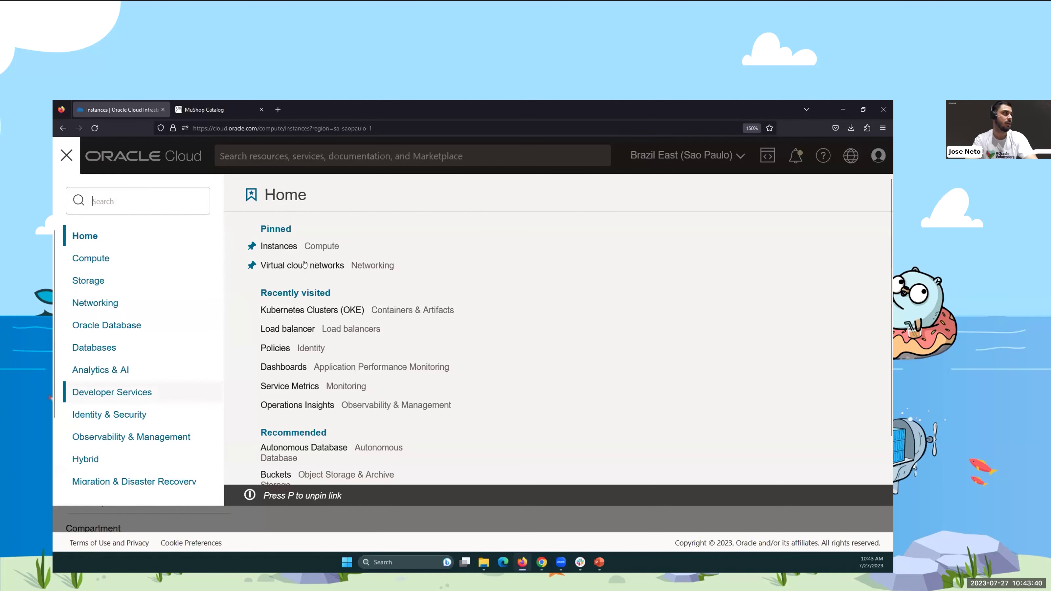
pyautogui.click(305, 248)
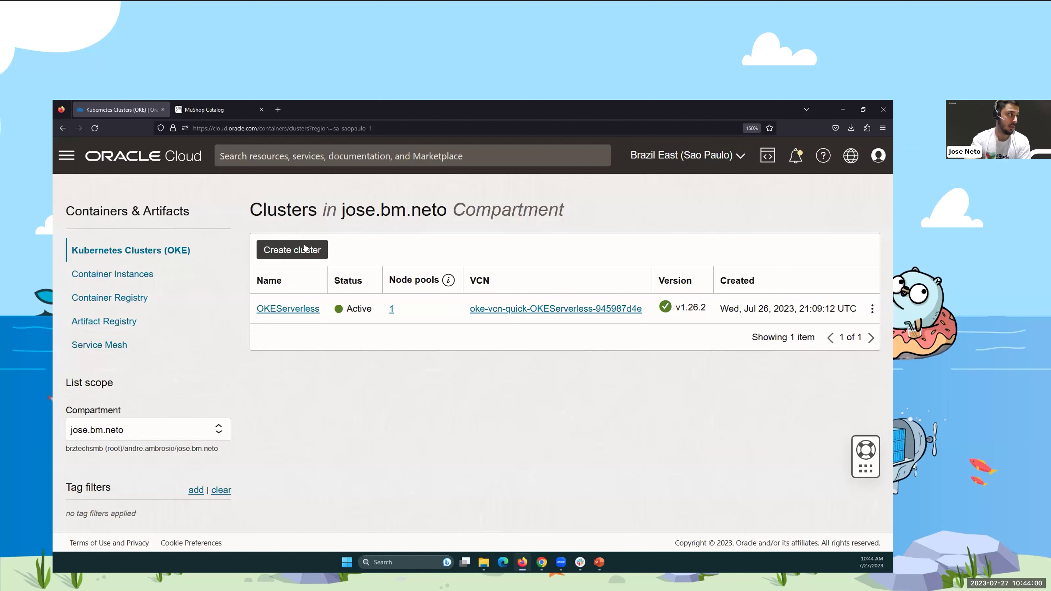
# Step: Open the OKEServerless cluster and display the details of its virtual node pool pool1
pyautogui.click(316, 309)
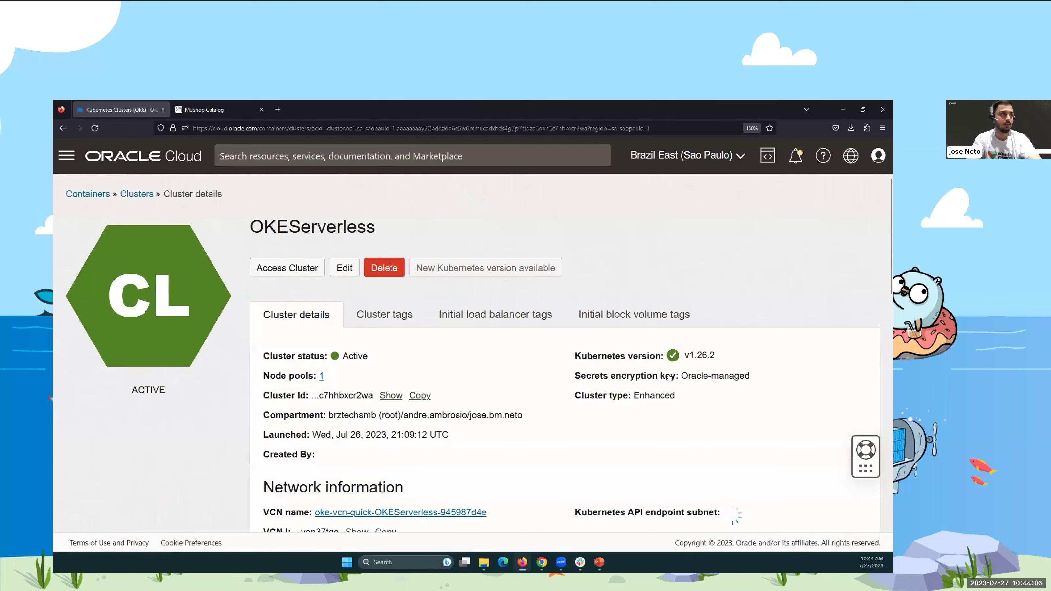
pyautogui.scroll(-10, 448, 387)
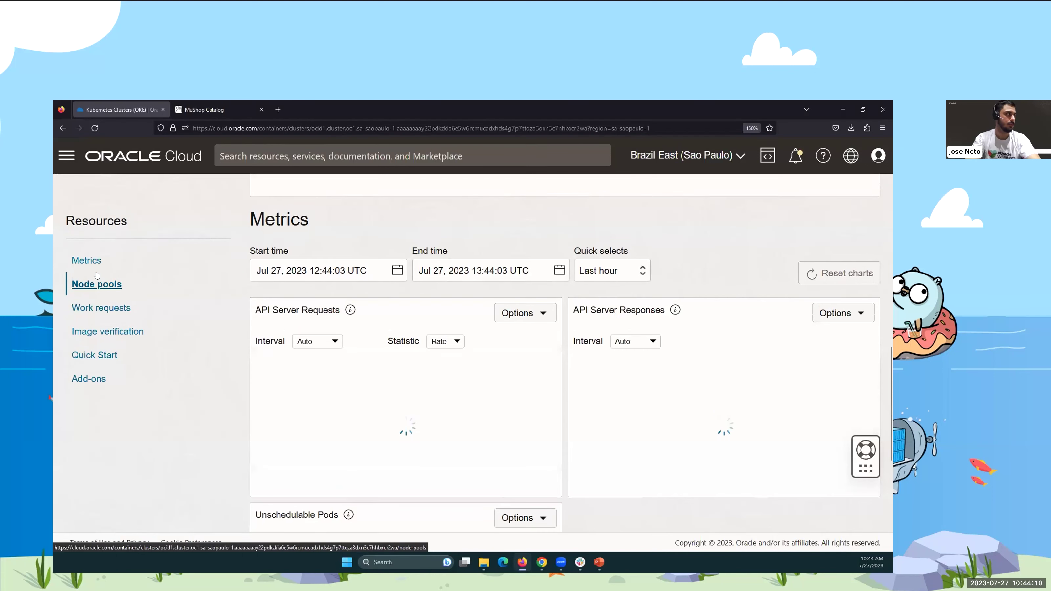
pyautogui.click(115, 287)
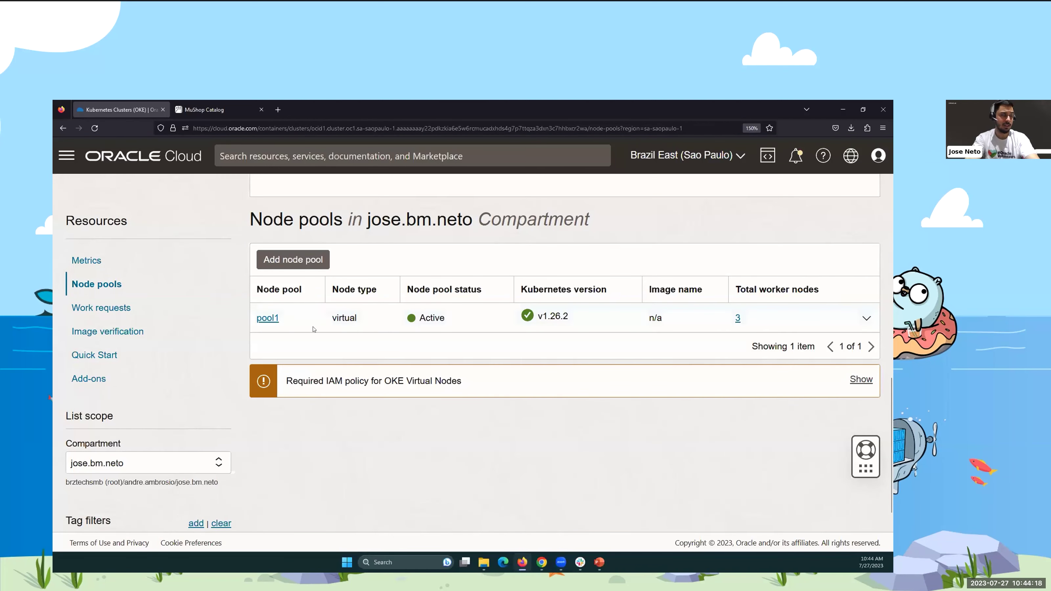
pyautogui.click(269, 319)
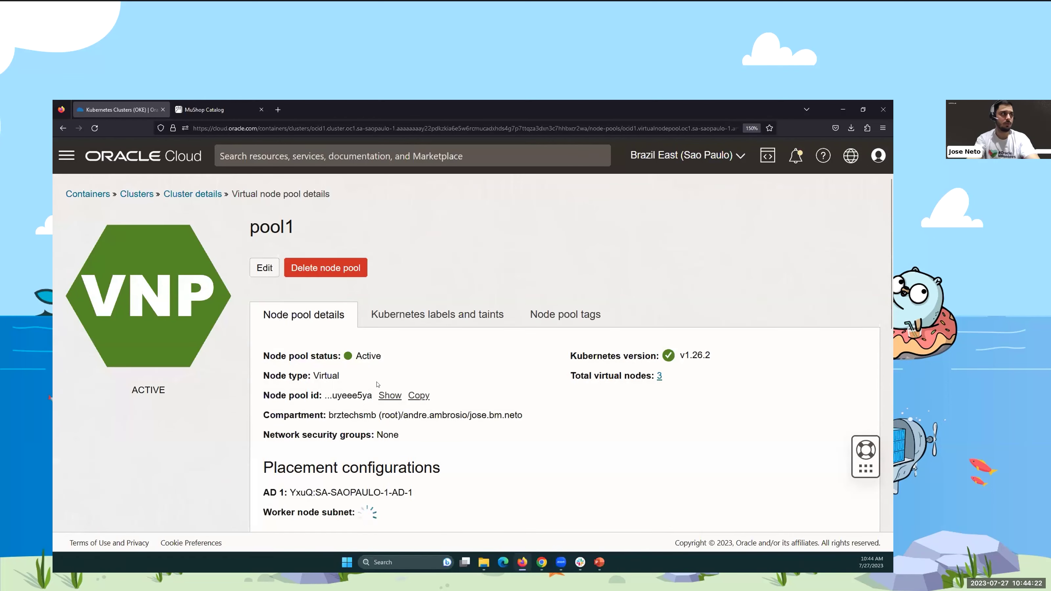
# Step: Examine the virtual nodes listed for pool1 and return to the OKEServerless cluster's details
pyautogui.scroll(-10, 372, 407)
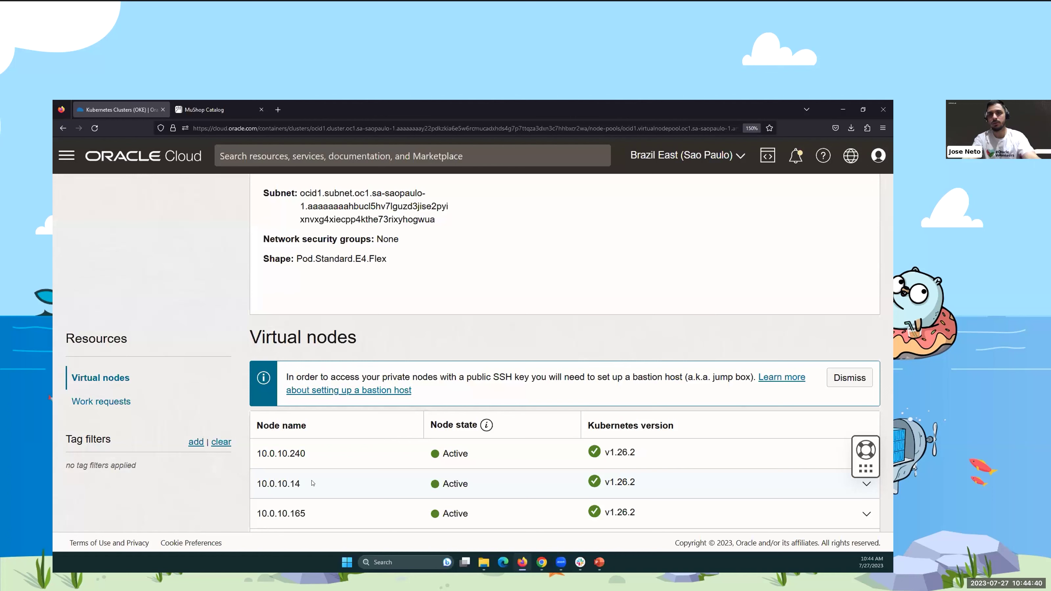
pyautogui.scroll(8, 313, 483)
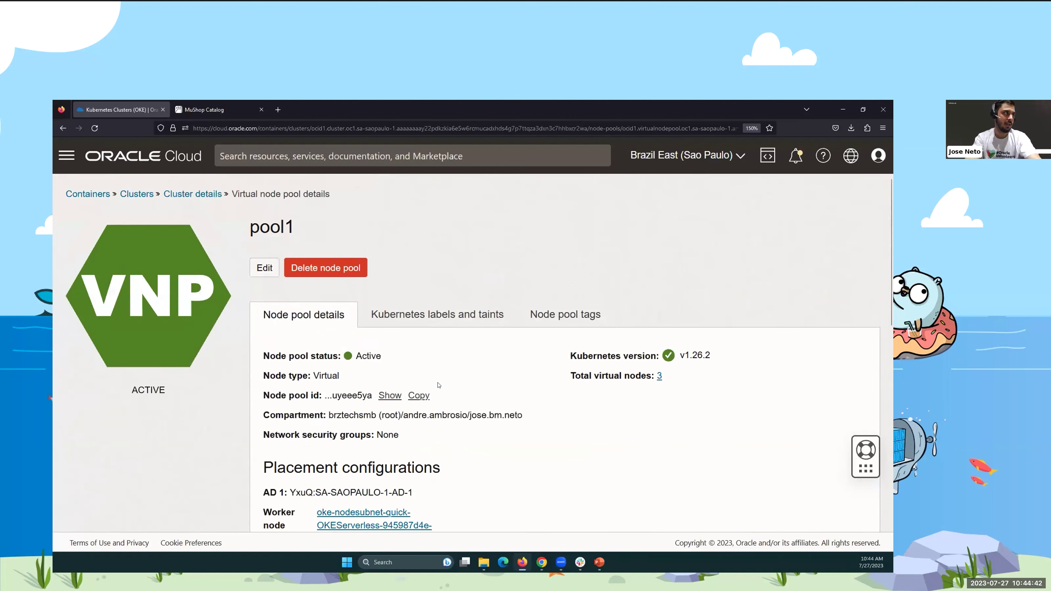
pyautogui.click(190, 193)
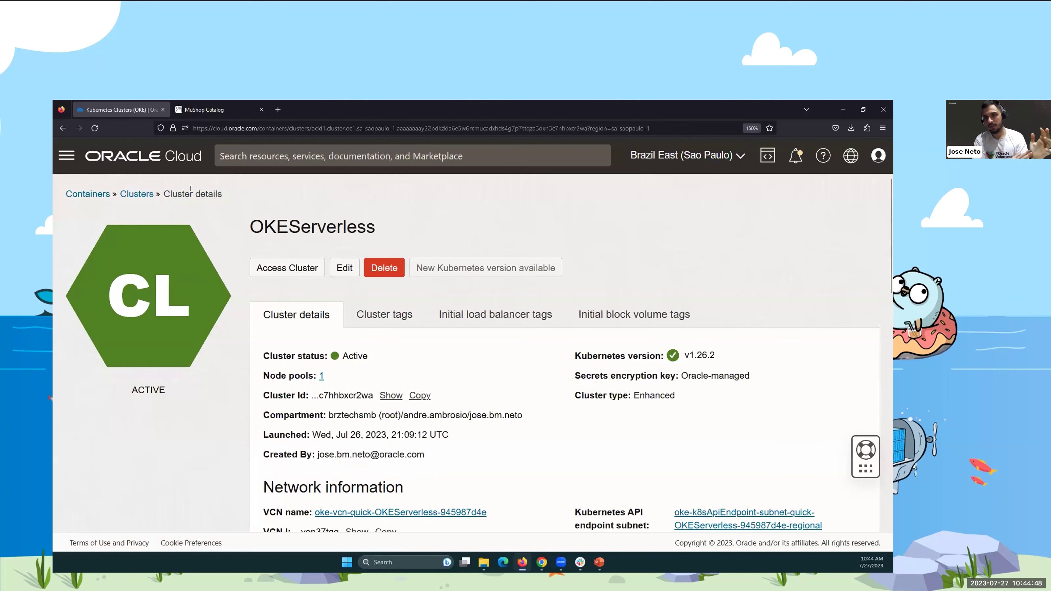
# Step: Copy the kubeconfig access command for the OKEServerless cluster's public endpoint and launch Cloud Shell
pyautogui.click(306, 269)
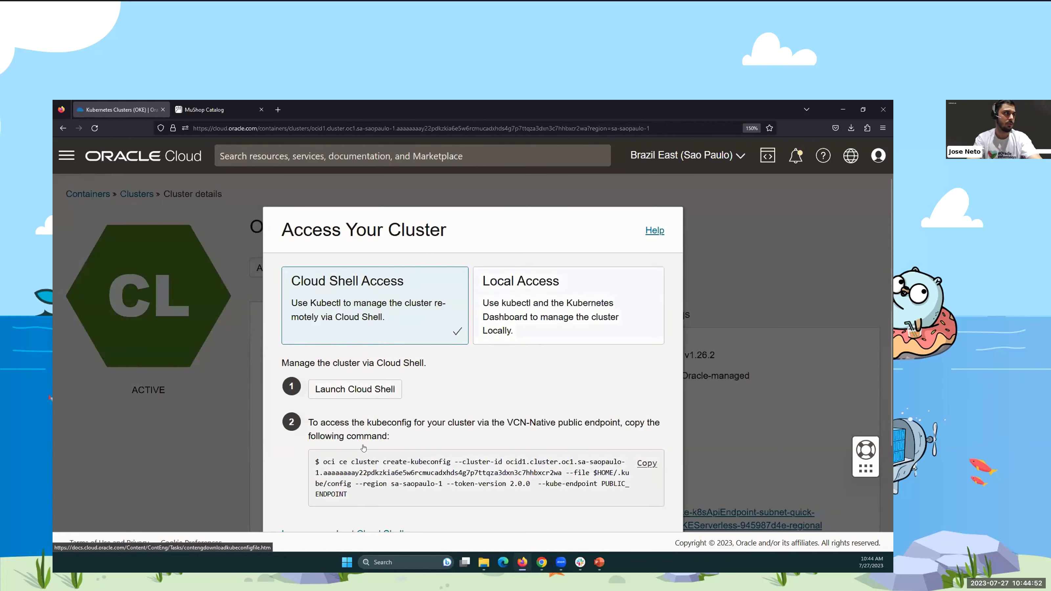
pyautogui.scroll(-3, 369, 356)
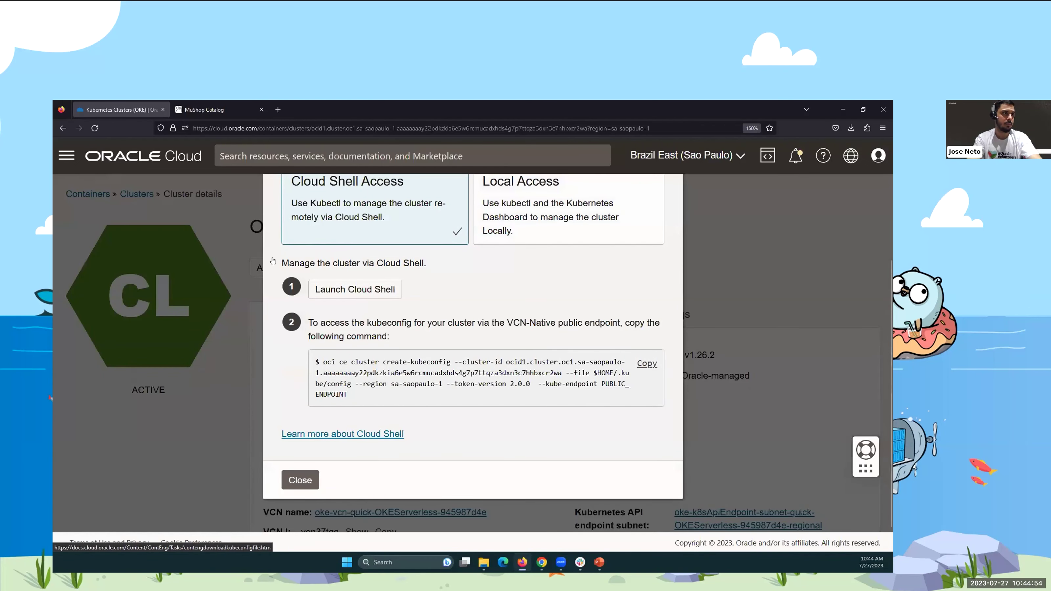
pyautogui.click(647, 363)
pyautogui.click(359, 294)
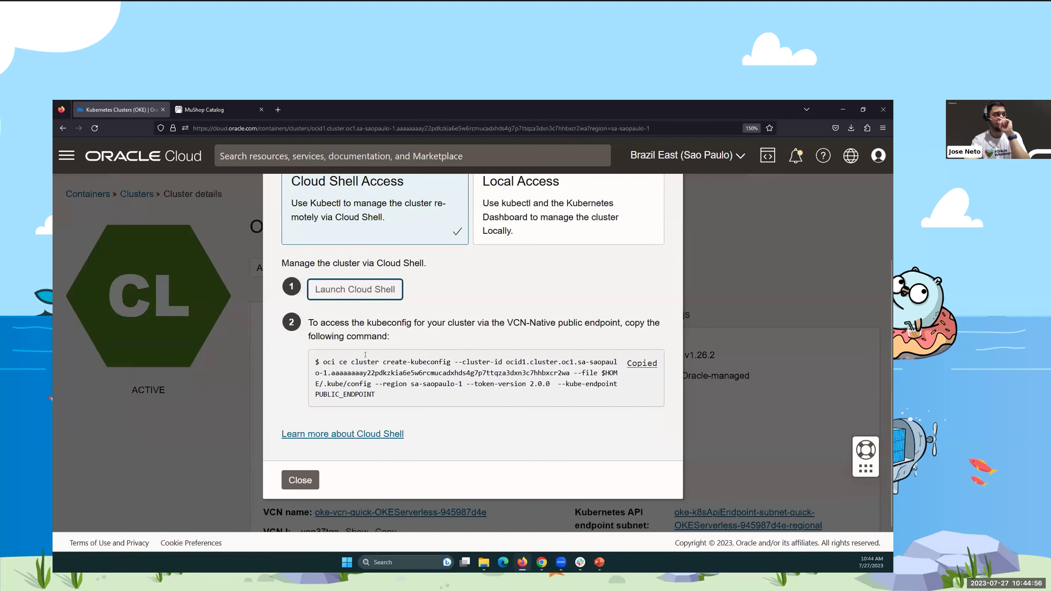
# Step: Reload the MuShop storefront page to check the application, and return to the Oracle Cloud console
pyautogui.click(207, 110)
pyautogui.click(94, 127)
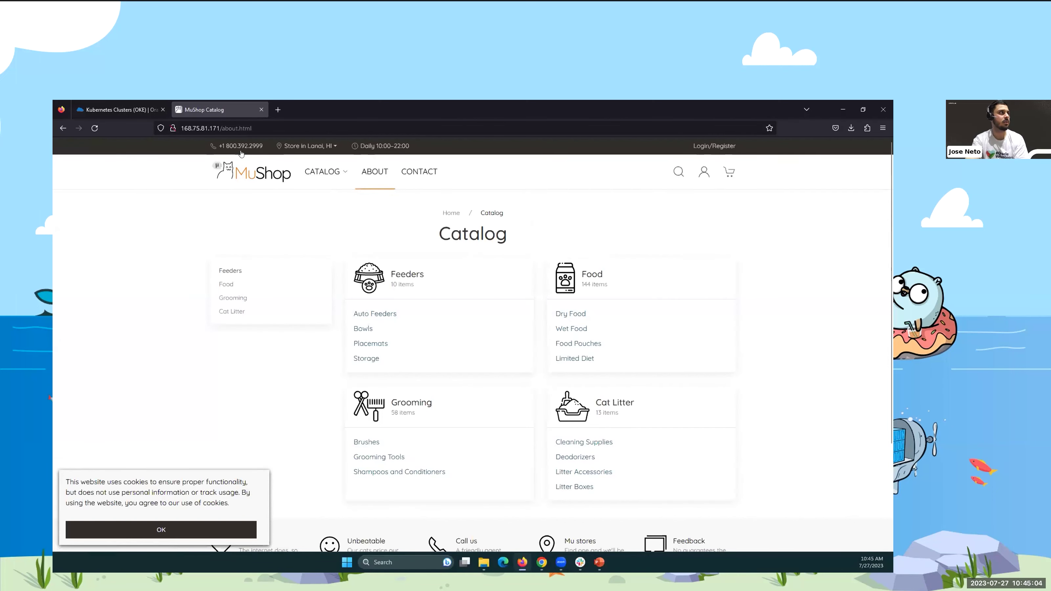
pyautogui.click(117, 110)
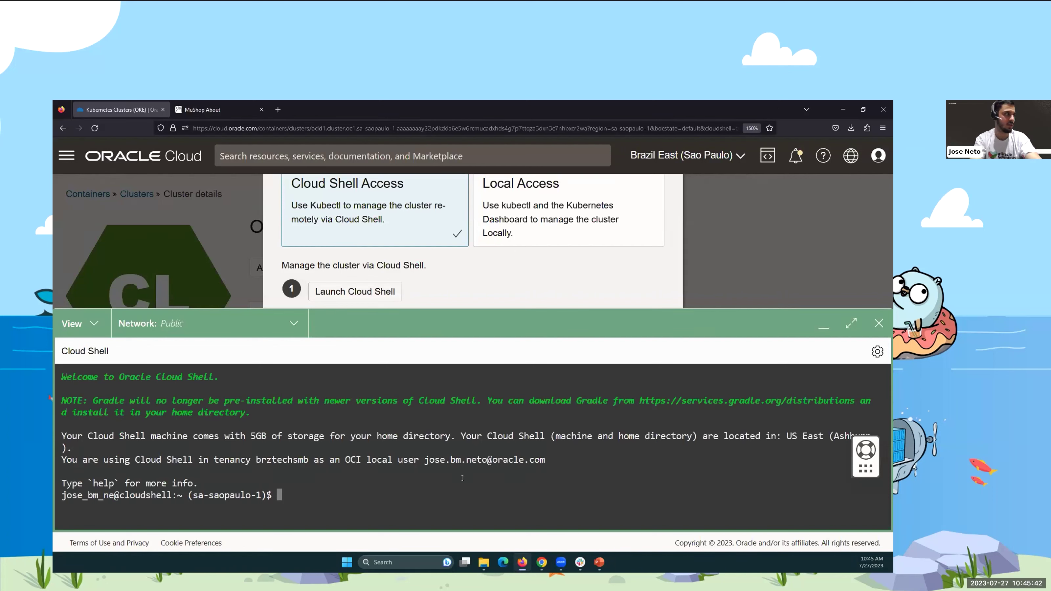
# Step: Run the copied oci ce cluster create-kubeconfig command in Cloud Shell and list the nodes with kubectl get nodes
pyautogui.hotkey('ctrl', 'v')
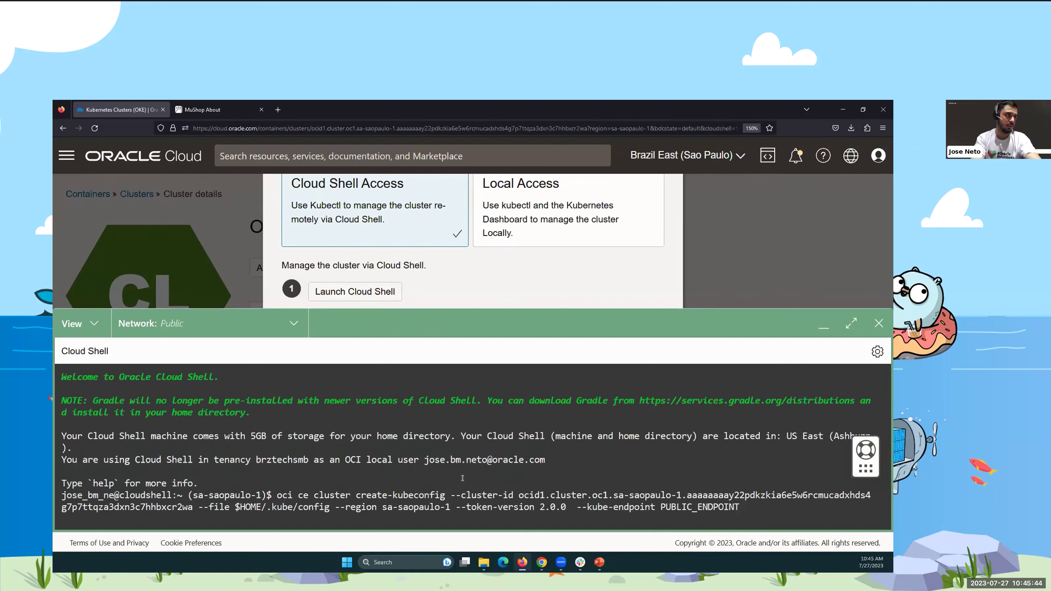
pyautogui.press('Return')
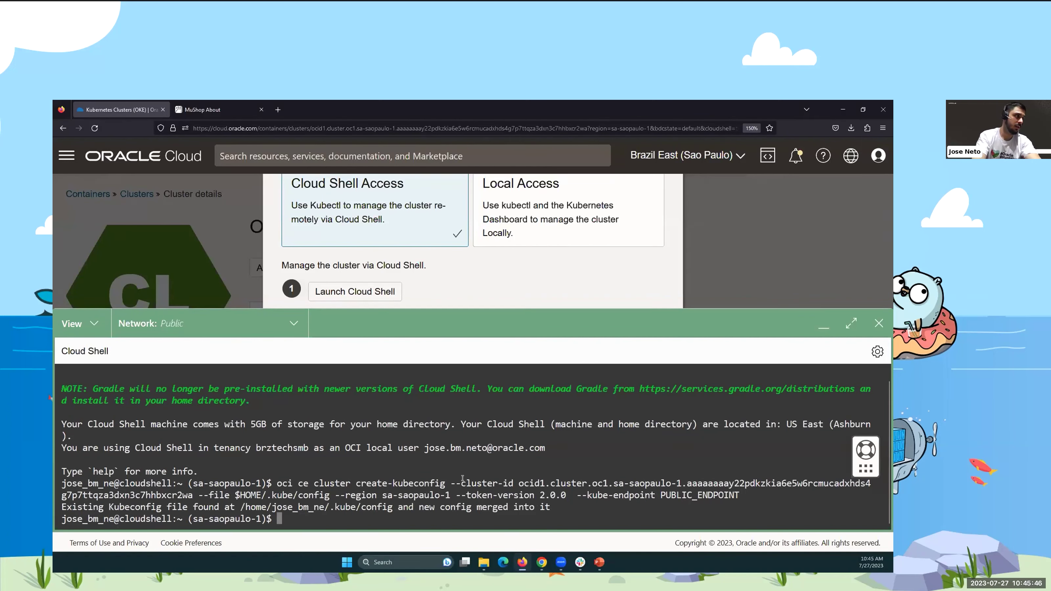
pyautogui.press('Return')
pyautogui.press('Return')
pyautogui.write('kubectl get nodes')
pyautogui.press('Return')
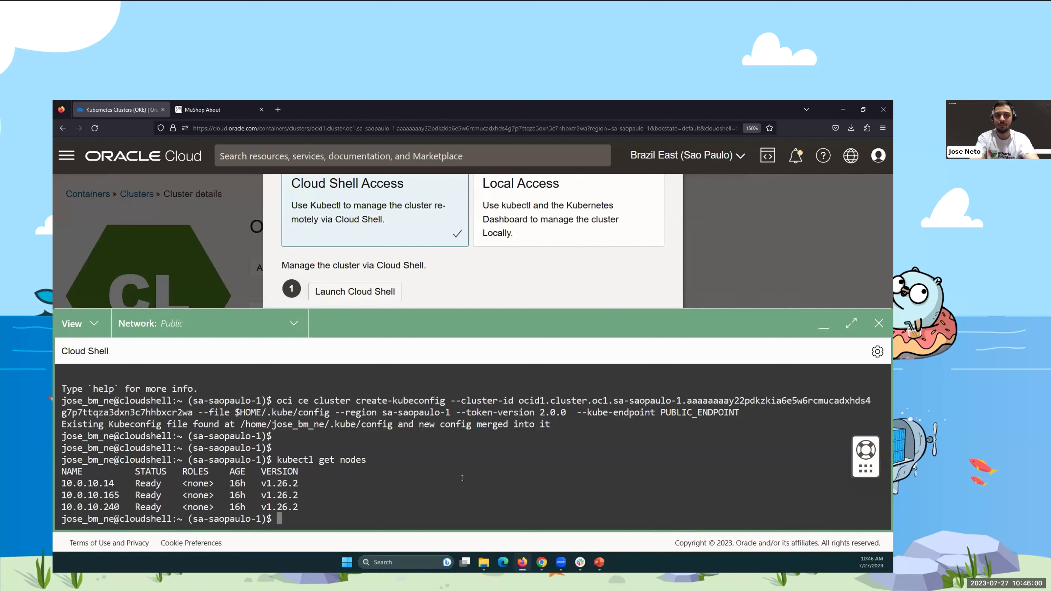
# Step: List the running pods with kubectl get pods and examine the ages of the mushop pods
pyautogui.write('kubectl')
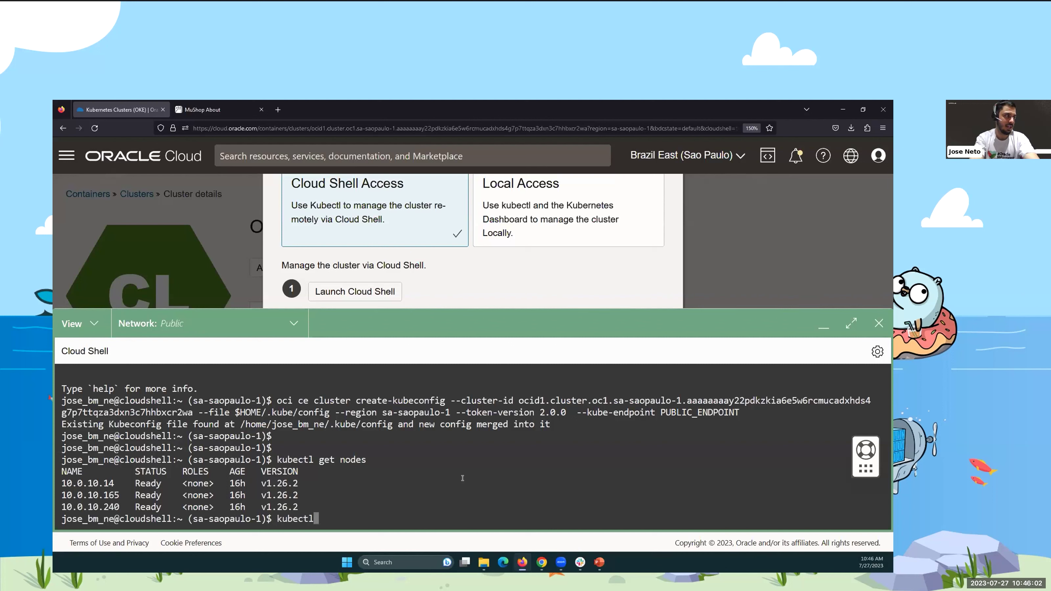
pyautogui.write(' get ')
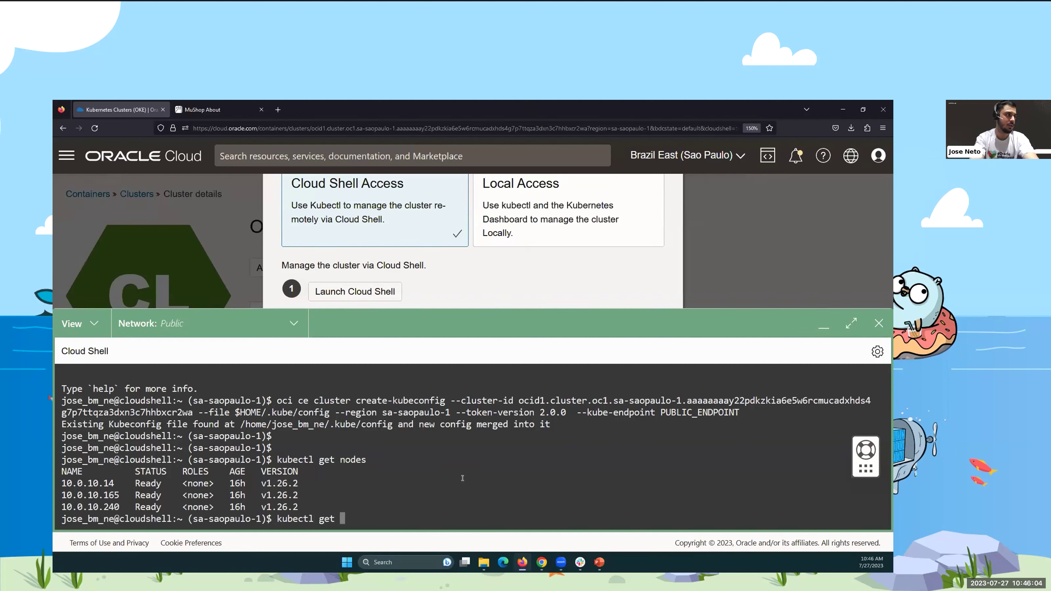
pyautogui.write('pods')
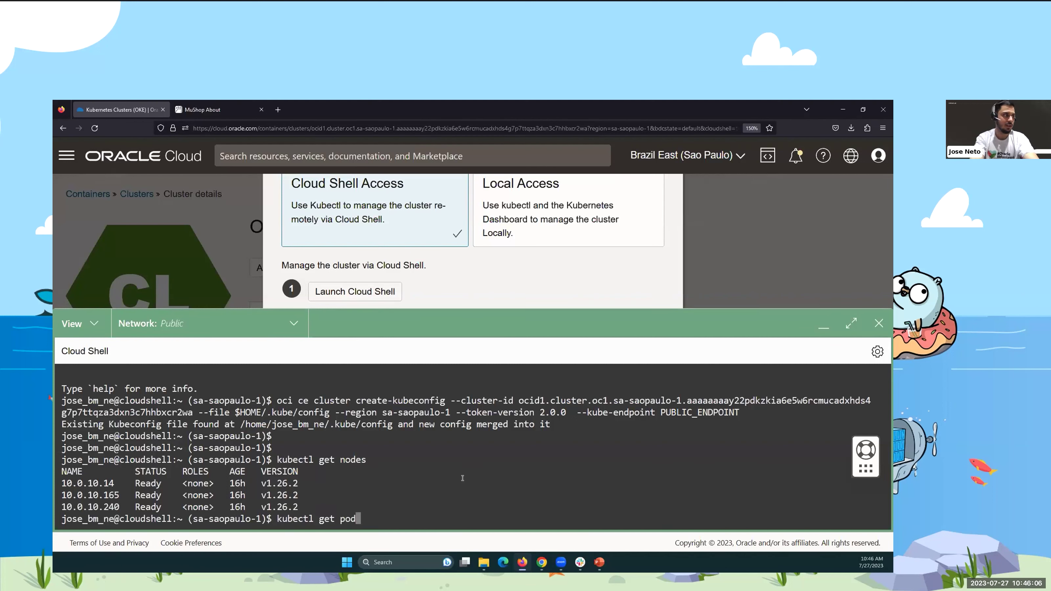
pyautogui.press('Return')
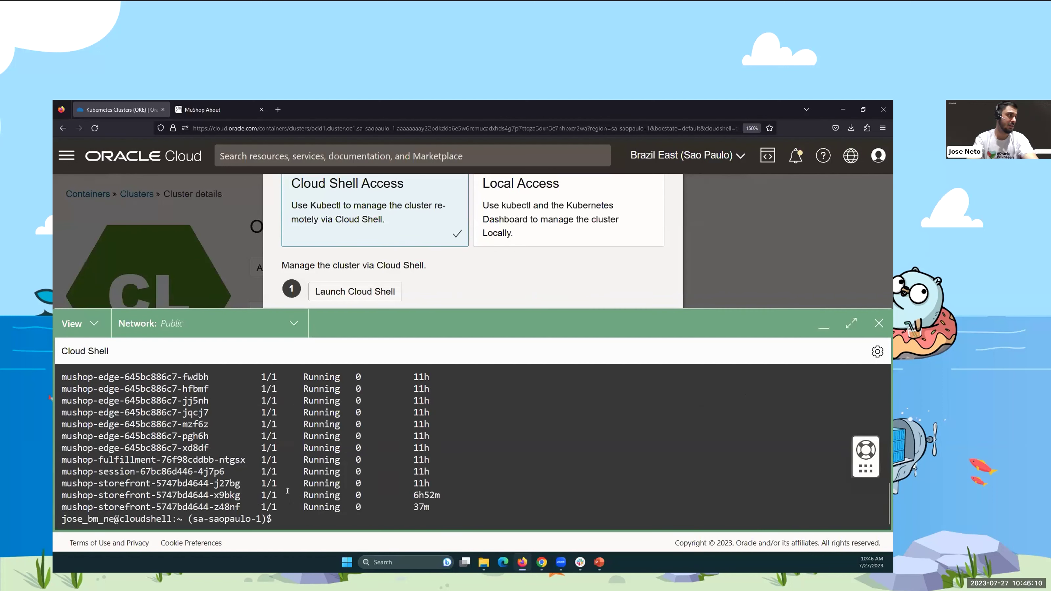
pyautogui.scroll(10, 288, 491)
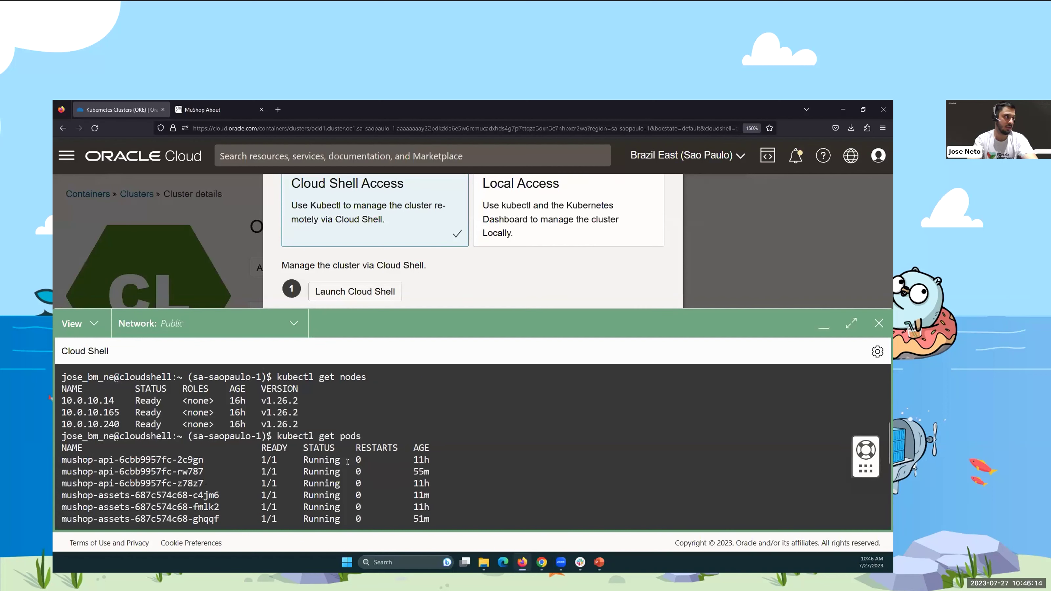
pyautogui.scroll(-2, 348, 461)
pyautogui.doubleClick(417, 400)
pyautogui.scroll(-4, 357, 442)
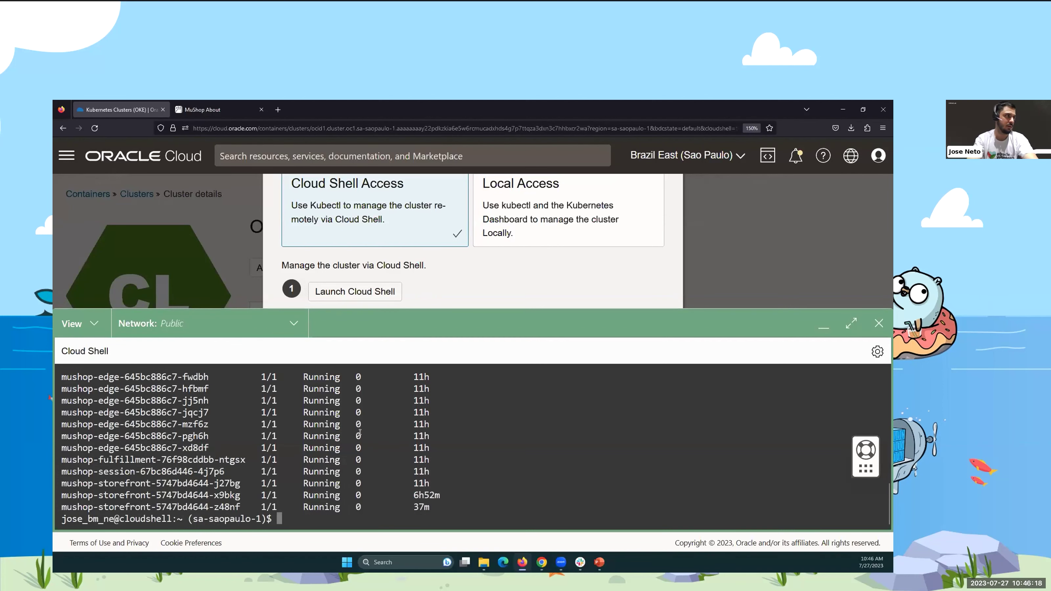
pyautogui.moveTo(411, 497); pyautogui.dragTo(445, 496)
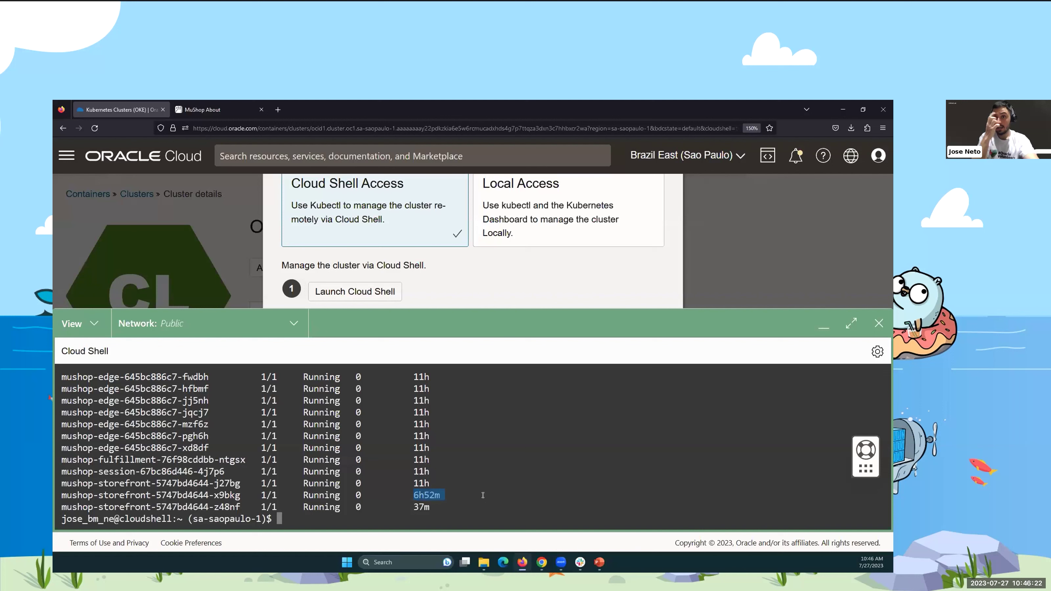
# Step: List the horizontal pod autoscalers with kubectl get hpa
pyautogui.write('kubectl ')
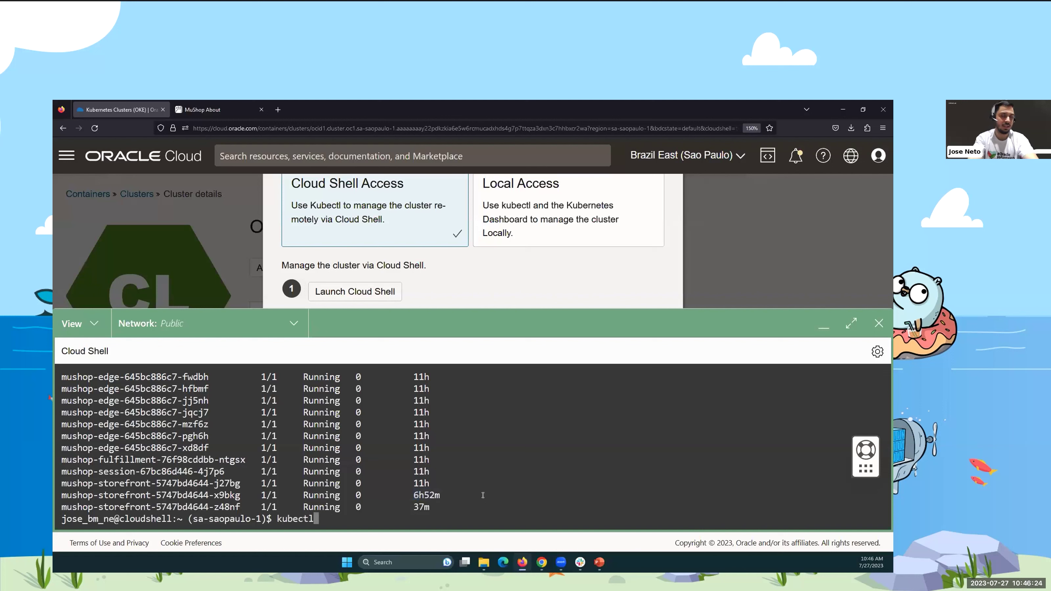
pyautogui.write('get hpa')
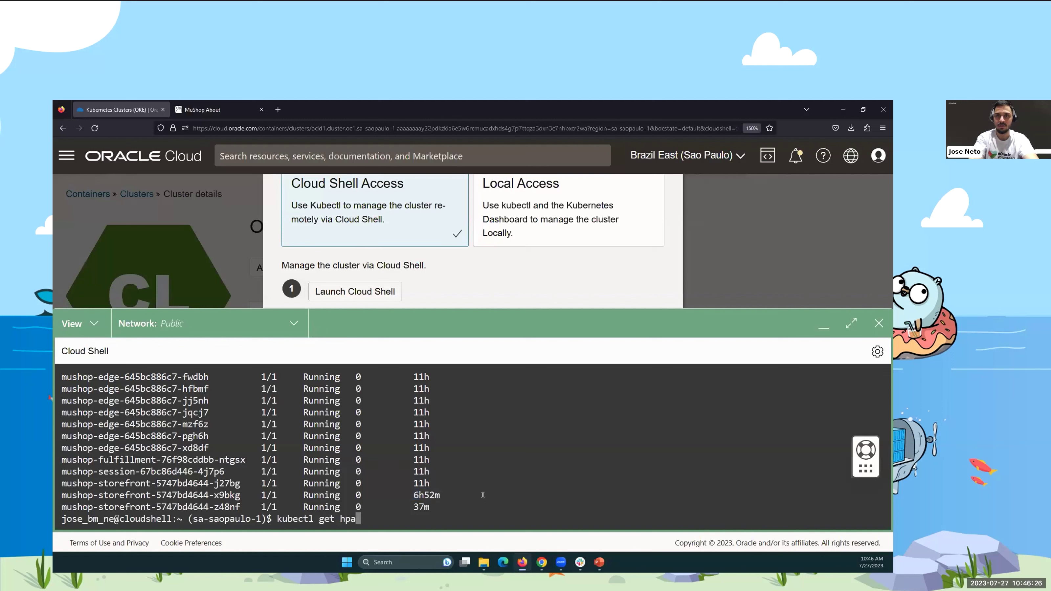
pyautogui.press('Return')
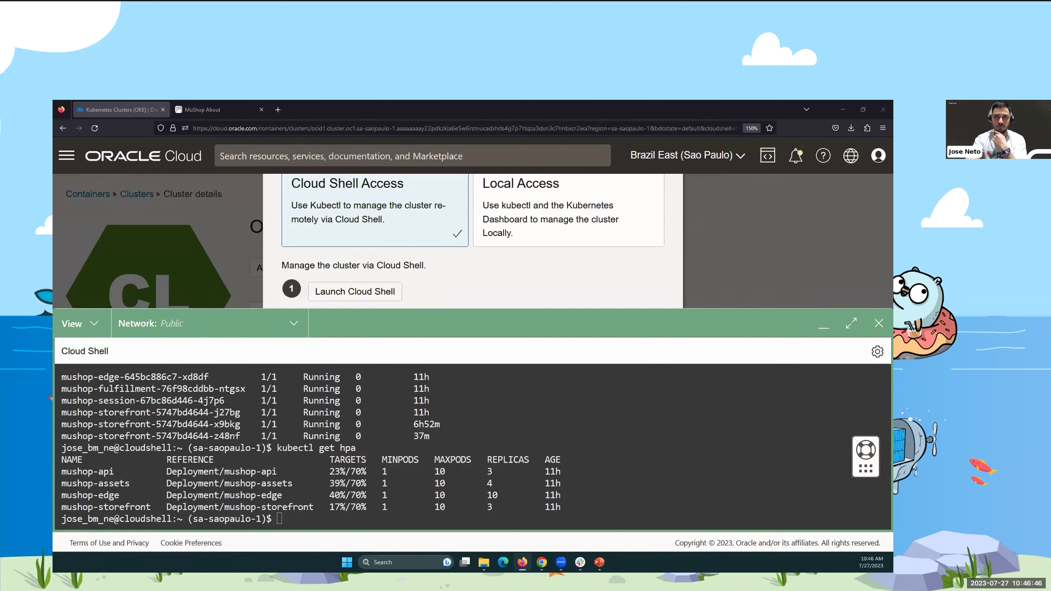
# Step: Switch to Chrome, review the nginx.yaml deployment and LoadBalancer service manifest, and minimize that window
pyautogui.hotkey('alt', 'Tab')
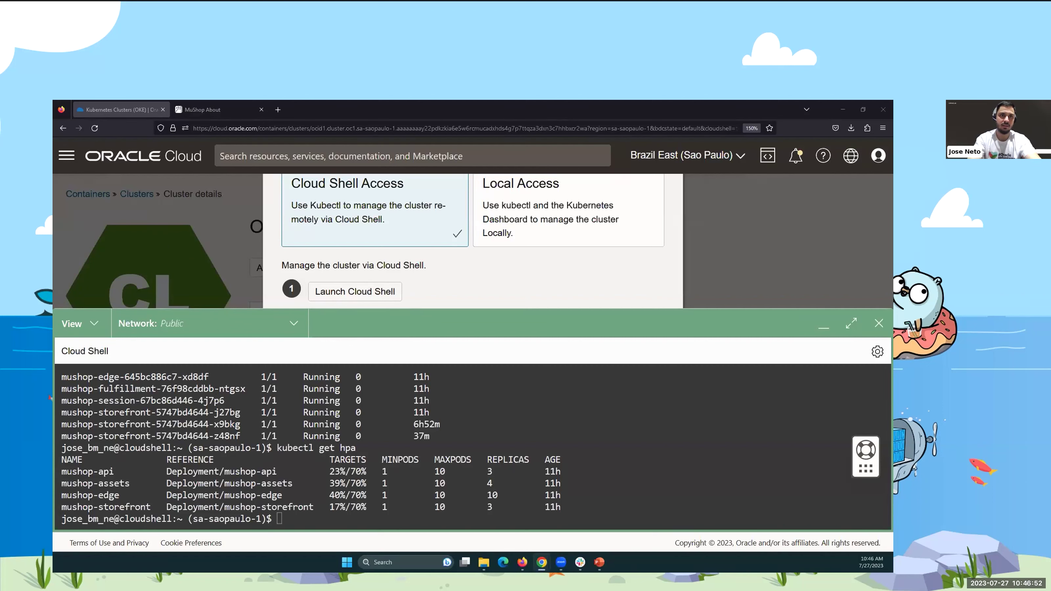
pyautogui.scroll(-2, 199, 396)
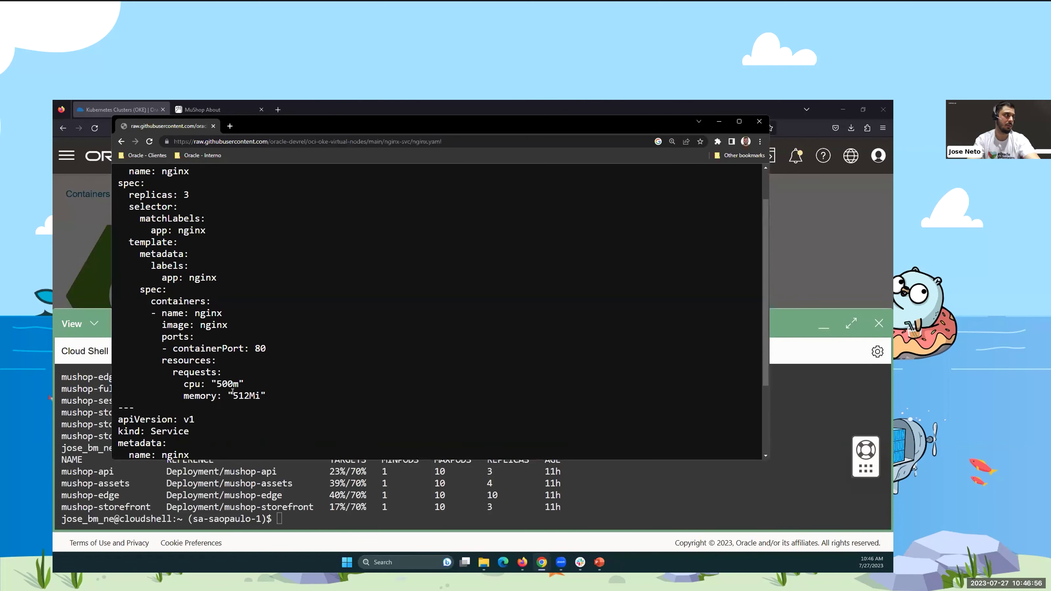
pyautogui.scroll(-5, 302, 169)
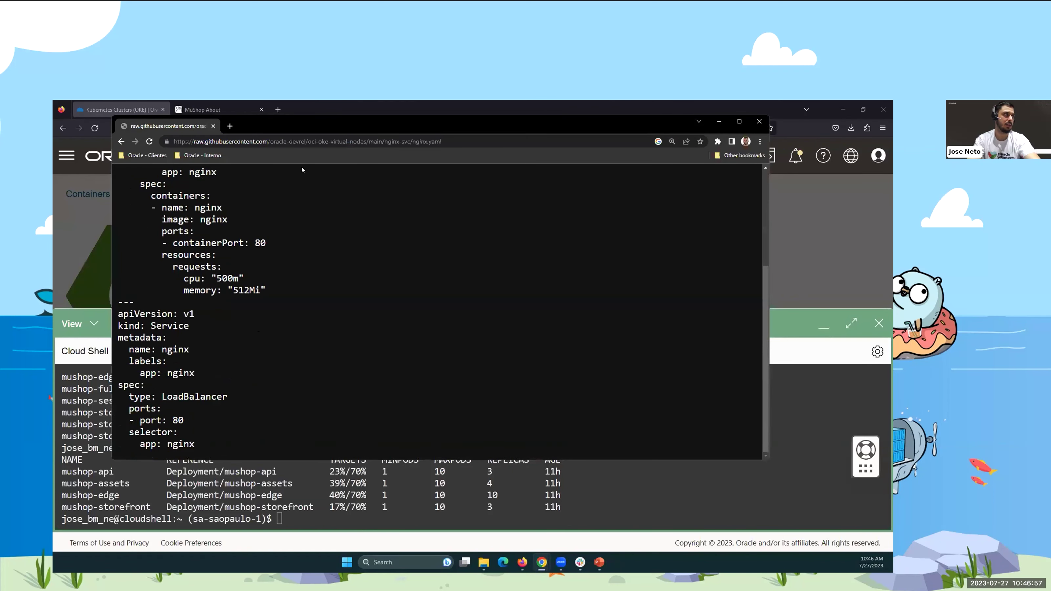
pyautogui.click(719, 122)
pyautogui.write('kubectl app')
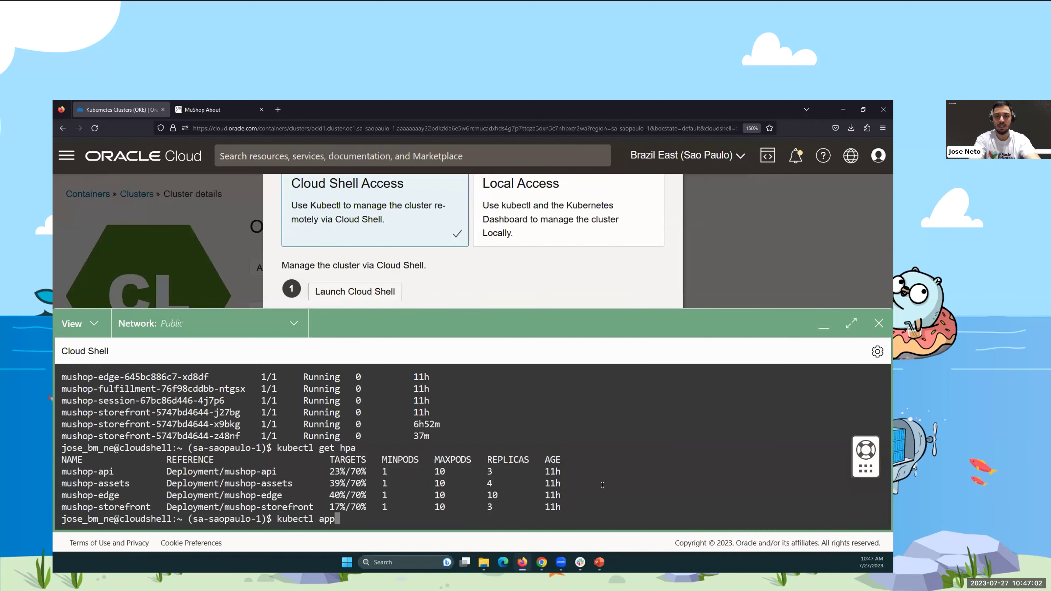
pyautogui.write('ly -f')
pyautogui.hotkey('ctrl', 'v')
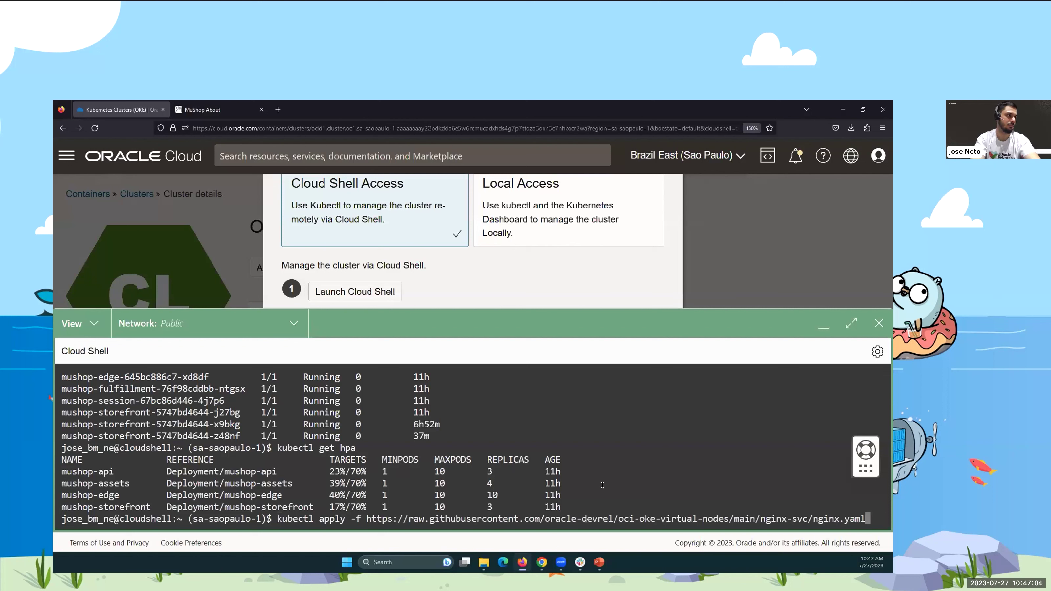
pyautogui.press('Return')
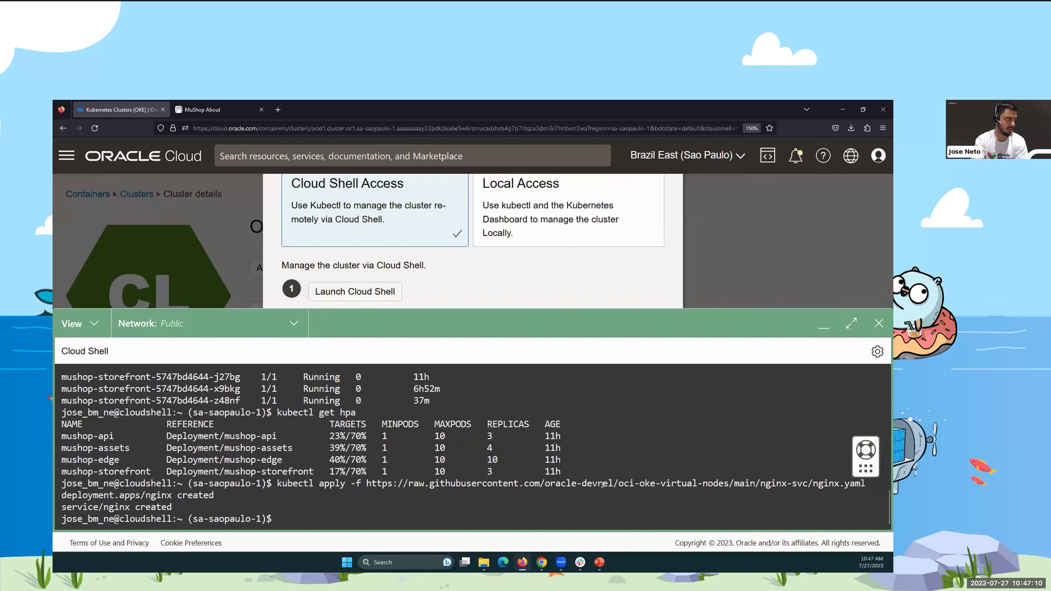
# Step: Run kubectl get pods twice to check the status of the newly deployed nginx pods
pyautogui.press('Up')
pyautogui.press('Up')
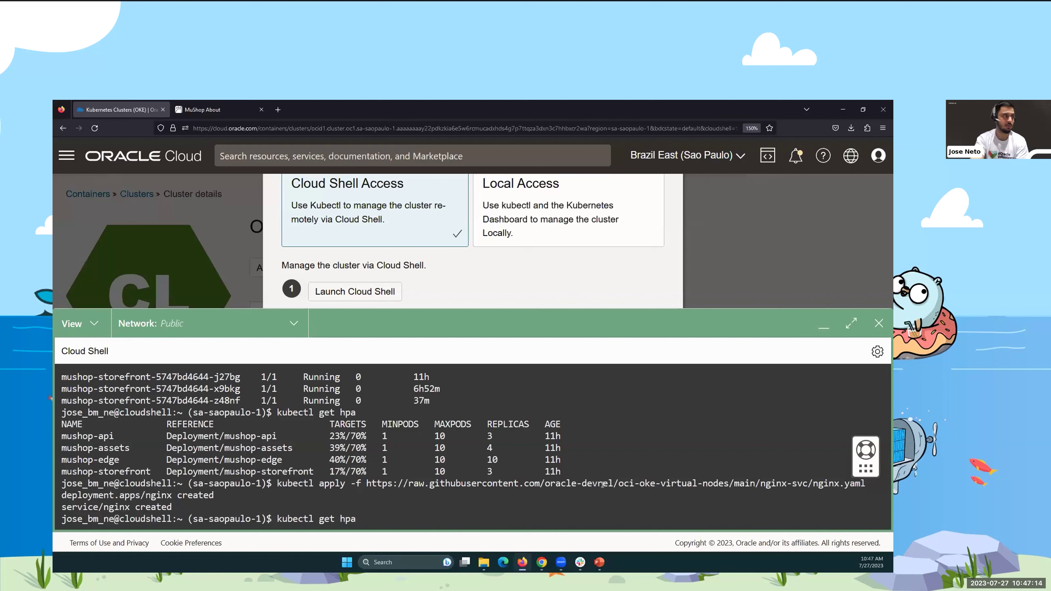
pyautogui.press('Up')
pyautogui.press('Up')
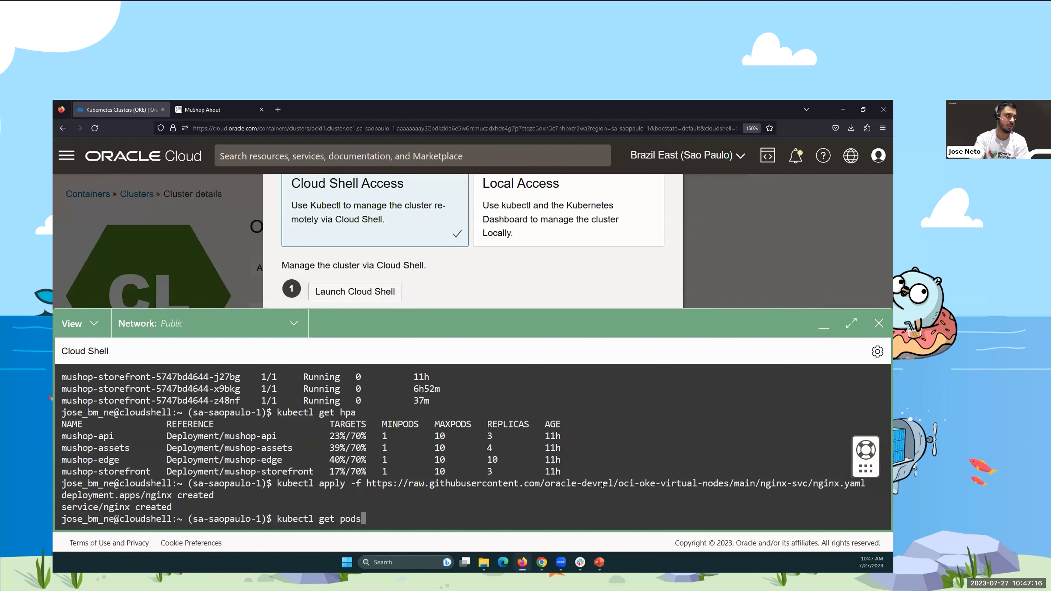
pyautogui.press('Return')
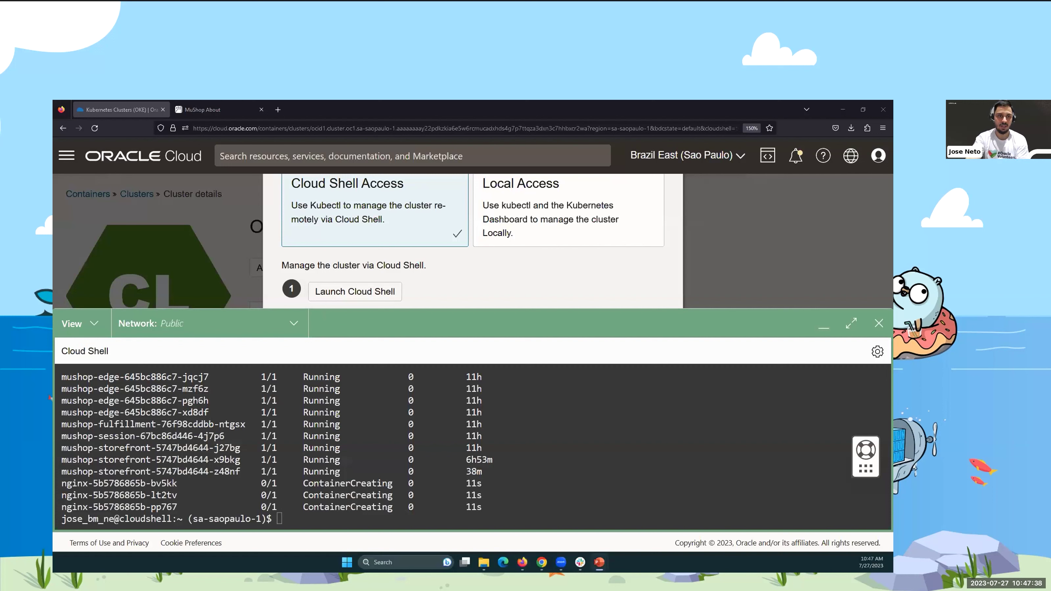
pyautogui.click(532, 441)
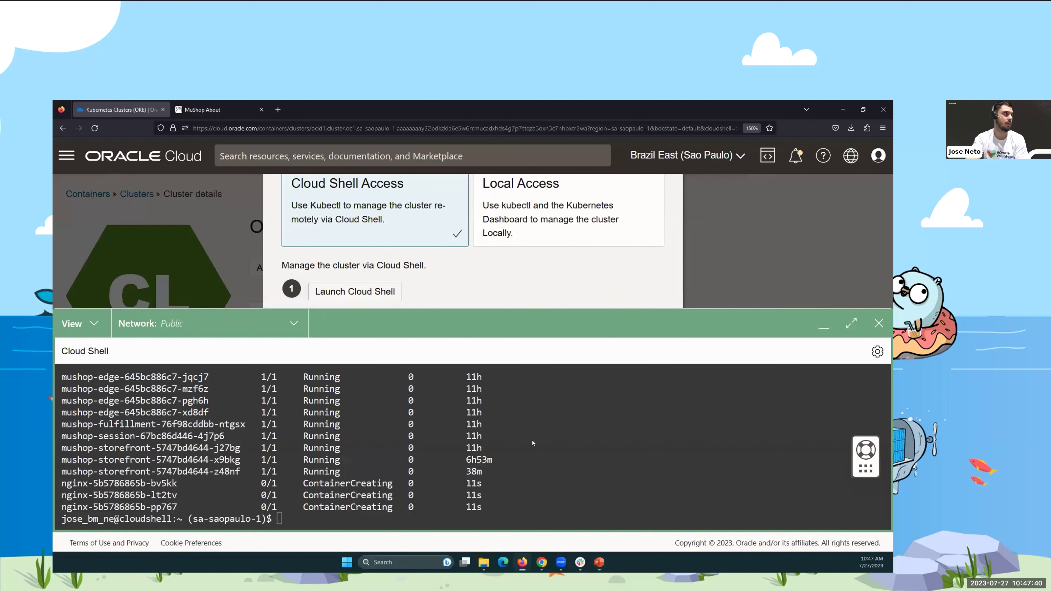
pyautogui.press('Up')
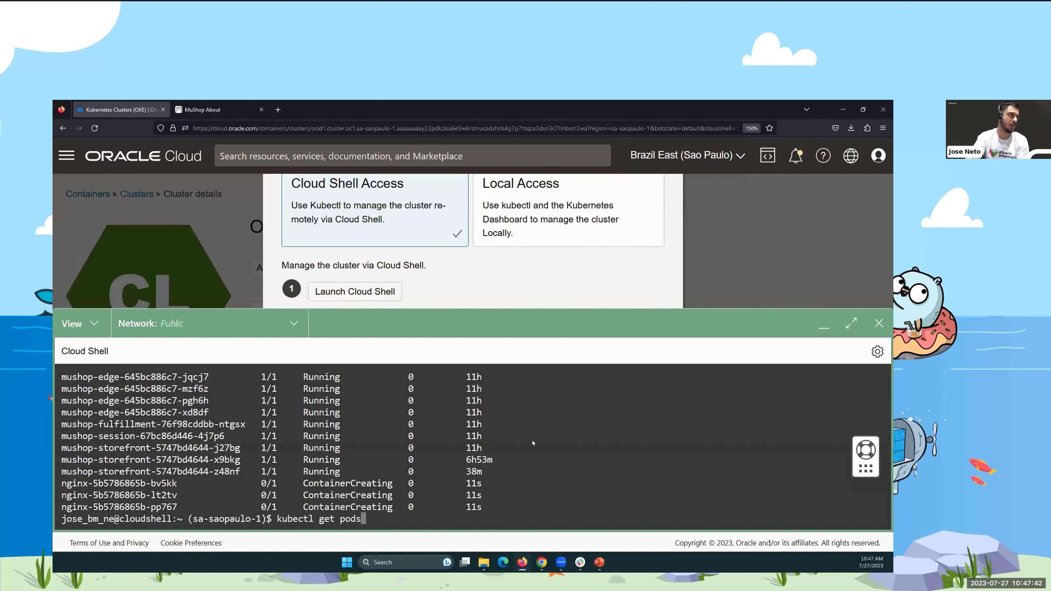
pyautogui.press('Return')
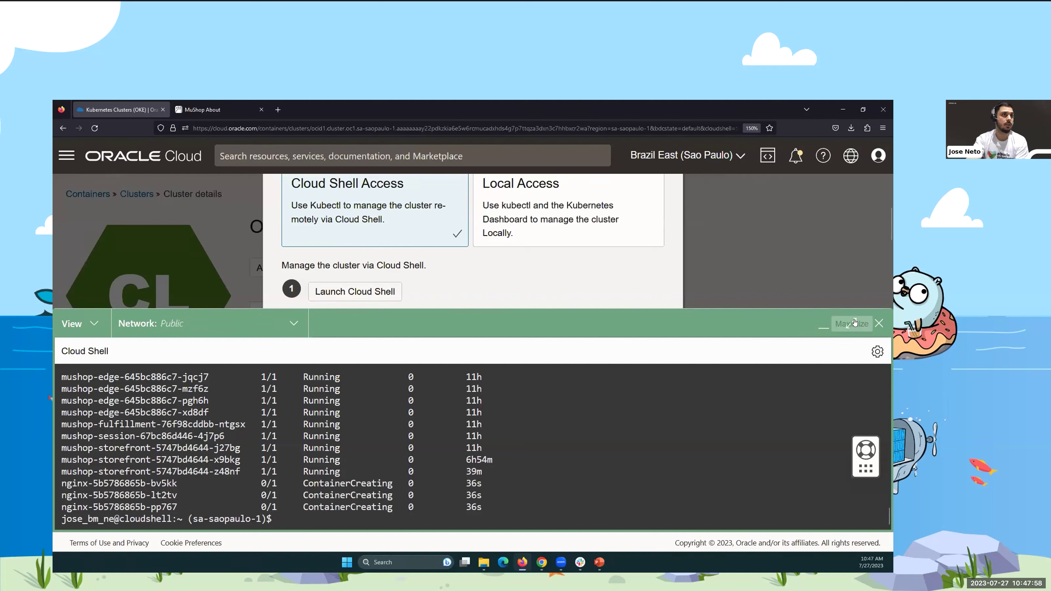
# Step: Minimize Cloud Shell and close the Access Your Cluster dialog
pyautogui.click(824, 327)
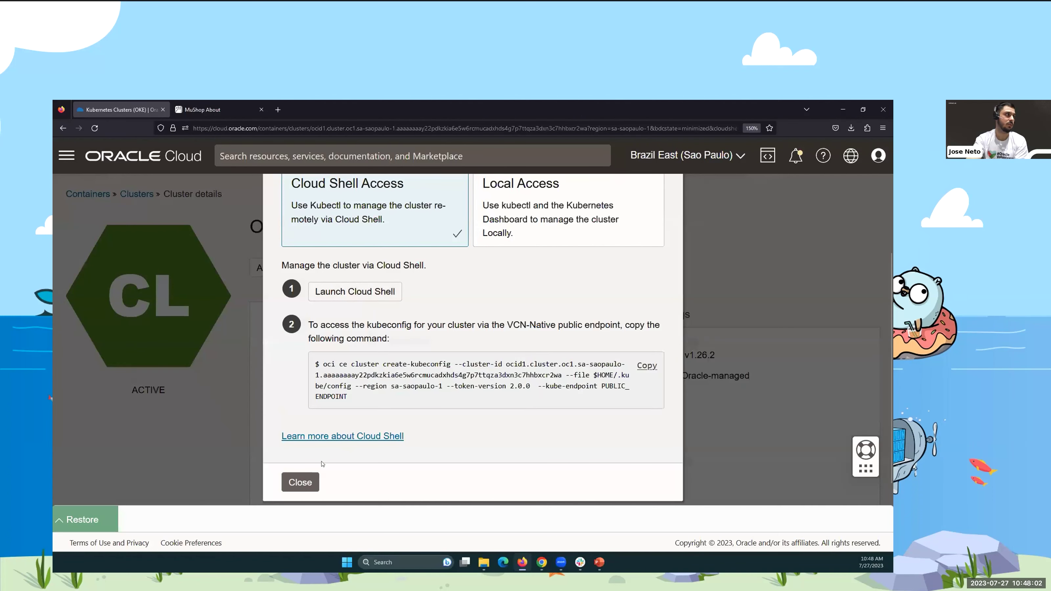
pyautogui.click(316, 483)
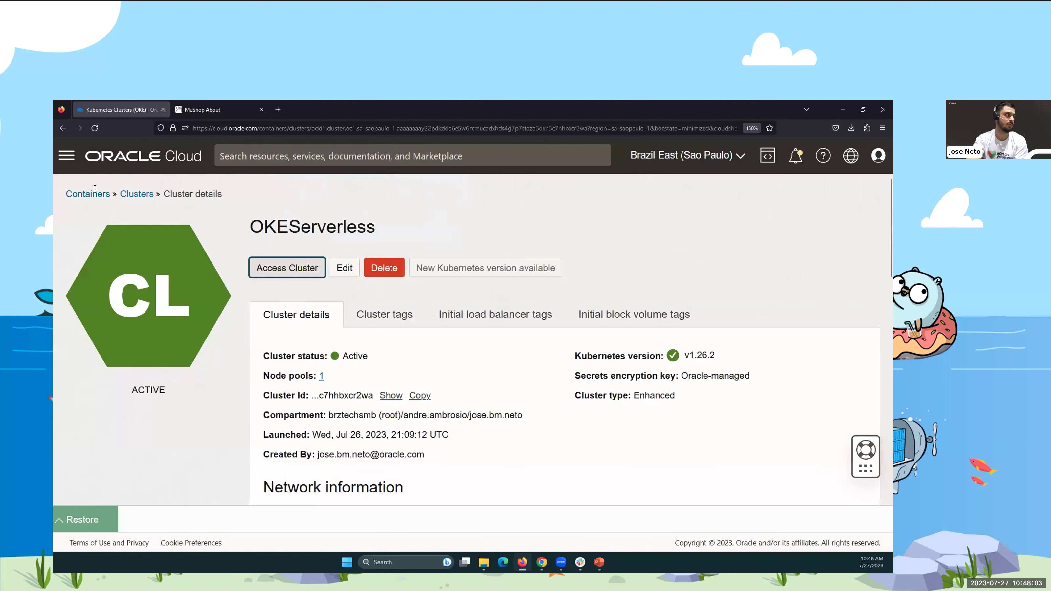
# Step: Open the Load balancers list in the Networking service and bring its entries into view
pyautogui.click(69, 159)
pyautogui.moveTo(115, 304)
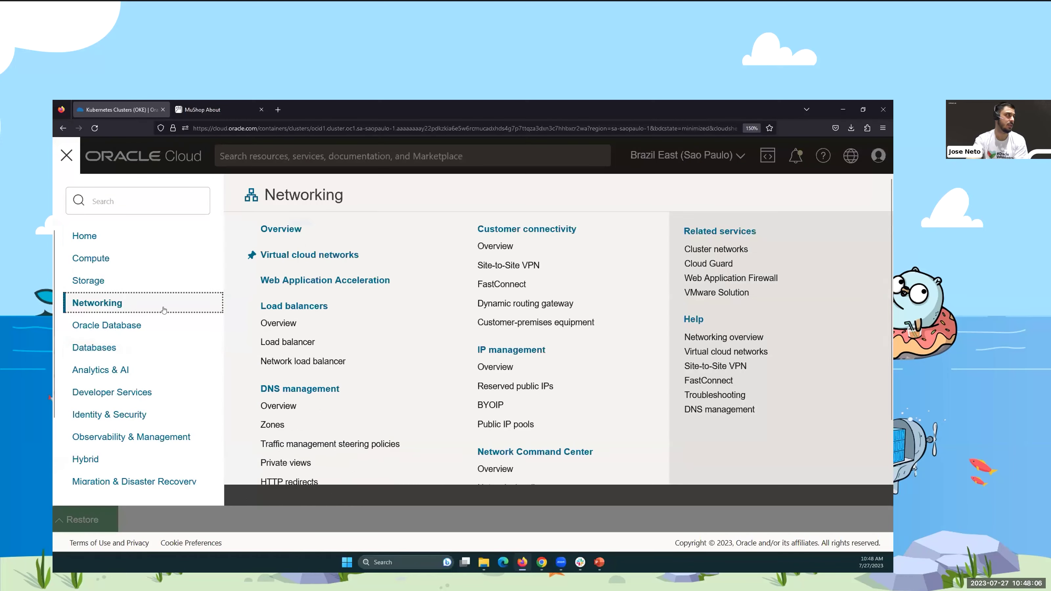
pyautogui.click(290, 342)
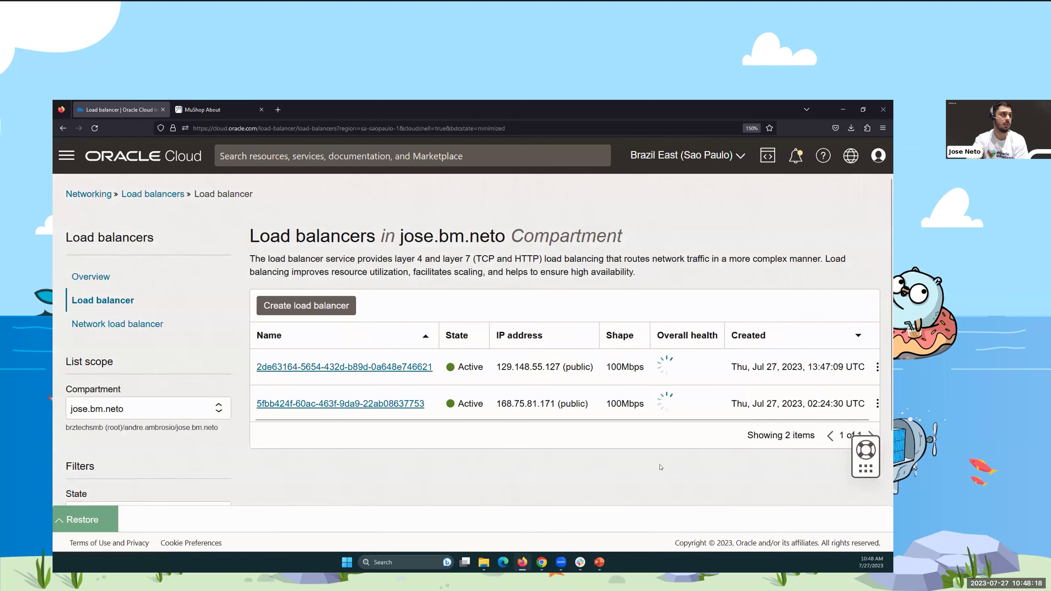
pyautogui.scroll(-2, 478, 358)
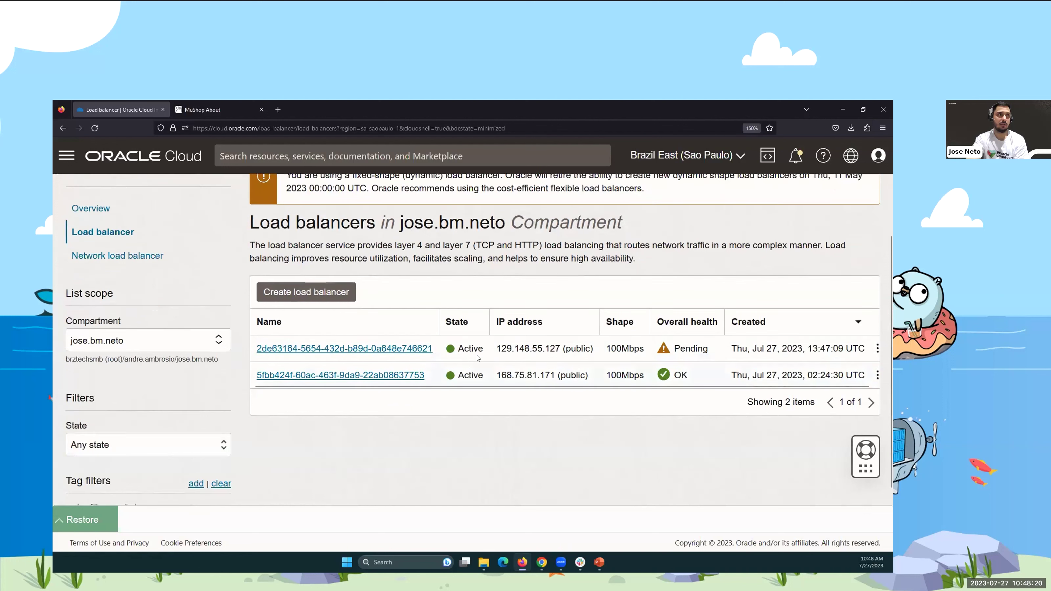
# Step: Copy the newest load balancer's public IP address, 129.148.55.127, and open it in a new browser tab
pyautogui.moveTo(560, 348); pyautogui.dragTo(499, 346)
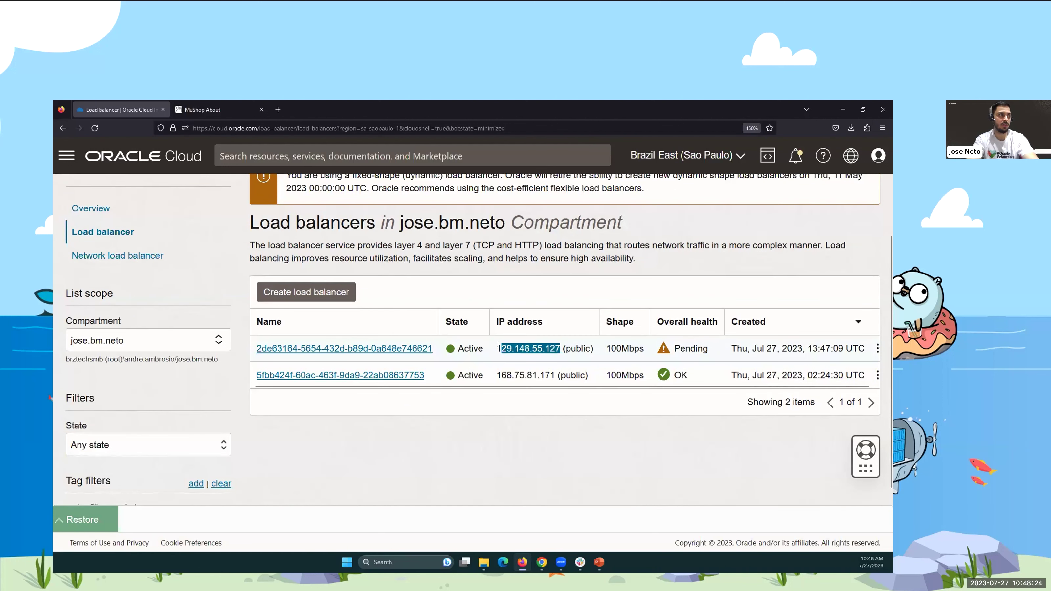
pyautogui.click(499, 346)
pyautogui.moveTo(498, 346); pyautogui.dragTo(554, 336)
pyautogui.hotkey('ctrl', 'c')
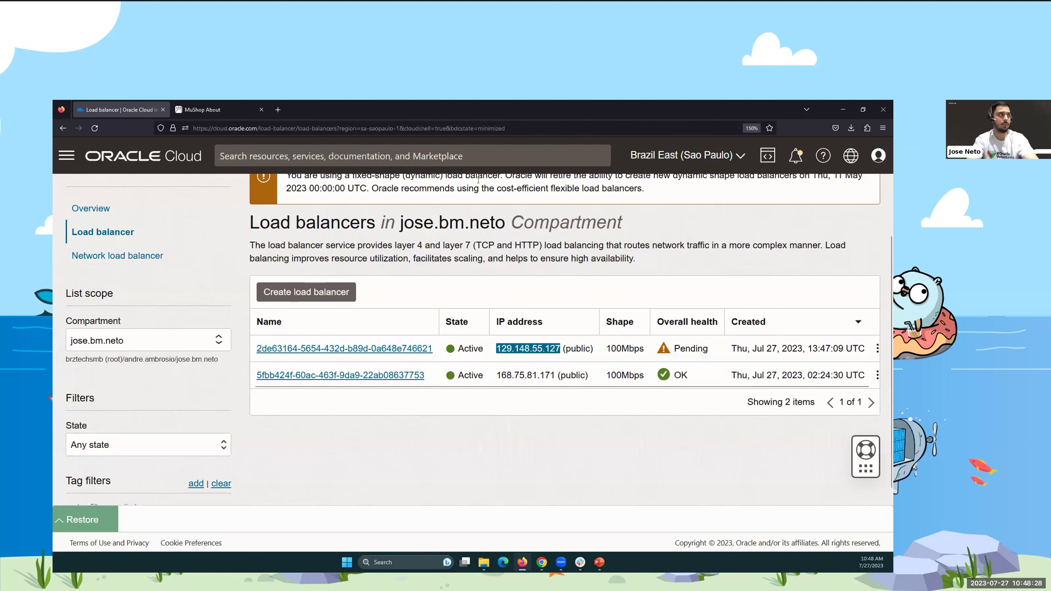
pyautogui.click(279, 109)
pyautogui.hotkey('ctrl', 'v')
pyautogui.press('Return')
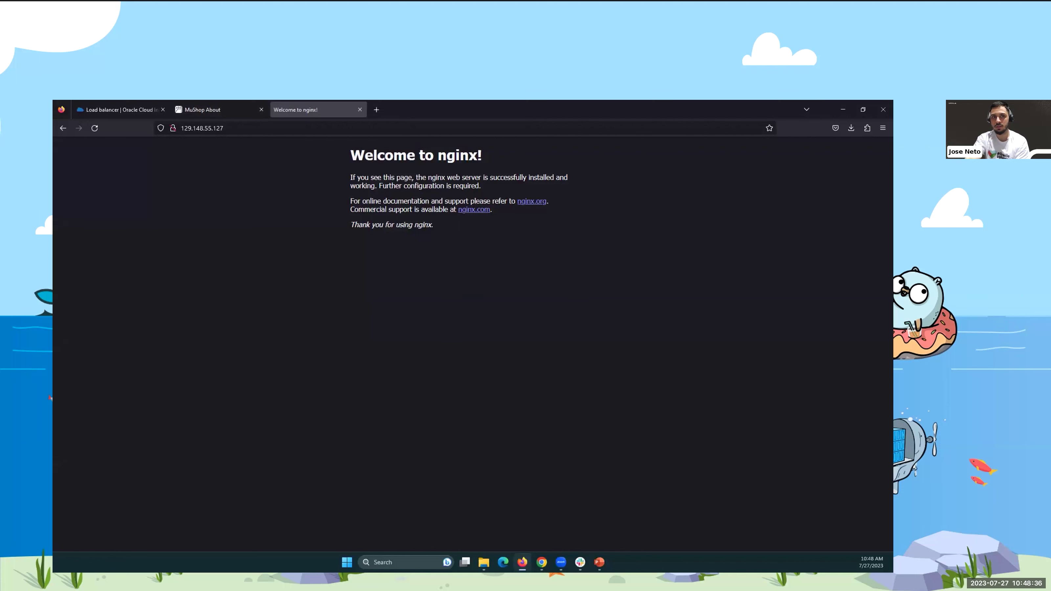
# Step: Switch to PowerPoint, start the slide show from the Demo slide, and advance to the "Links de acesso ao Trial" slide
pyautogui.hotkey('alt', 'Tab')
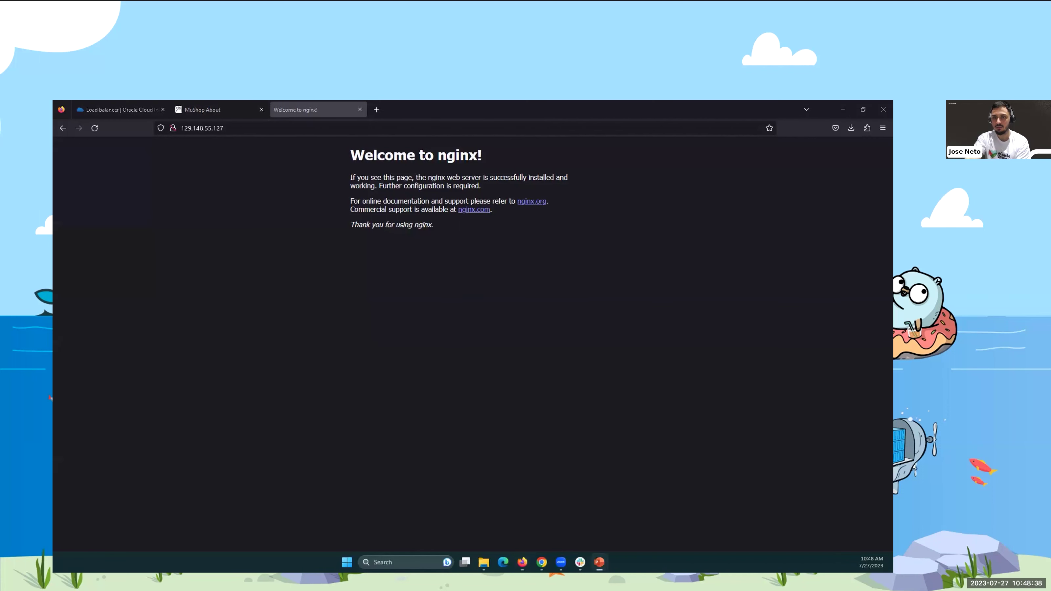
pyautogui.hotkey('shift', 'F5')
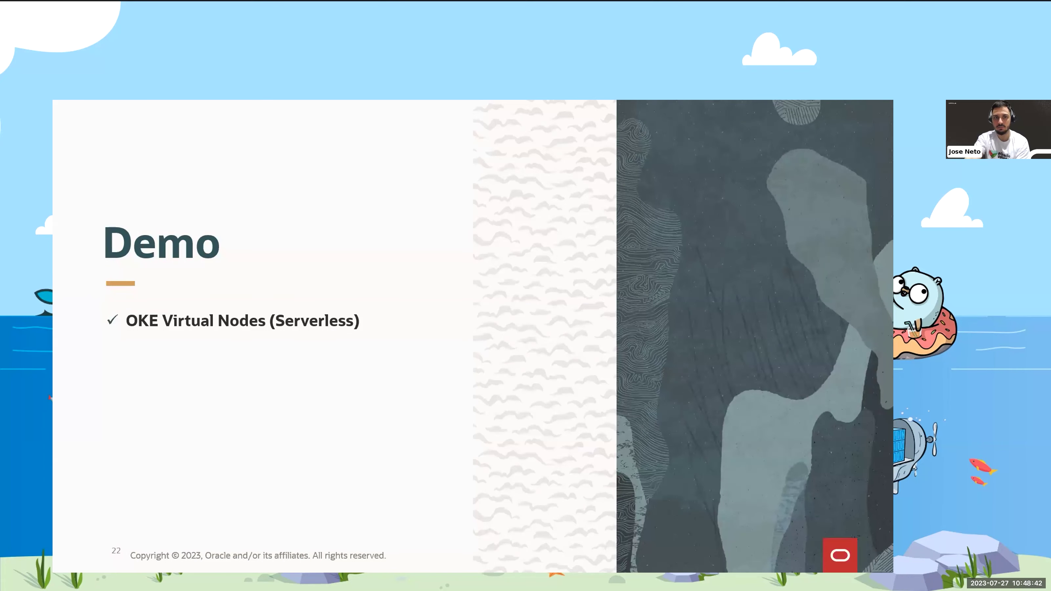
pyautogui.press('Right')
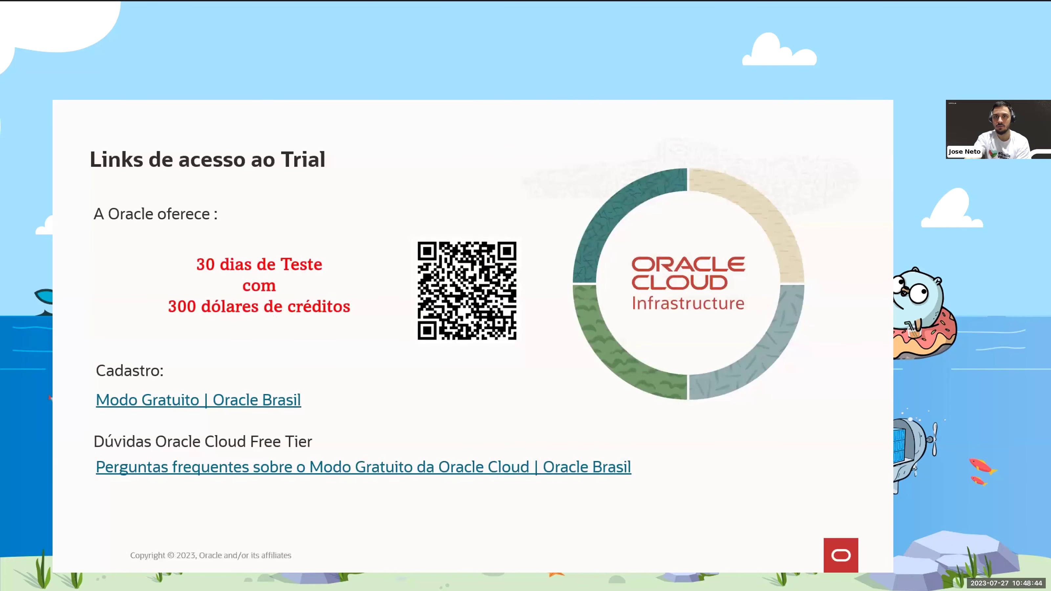